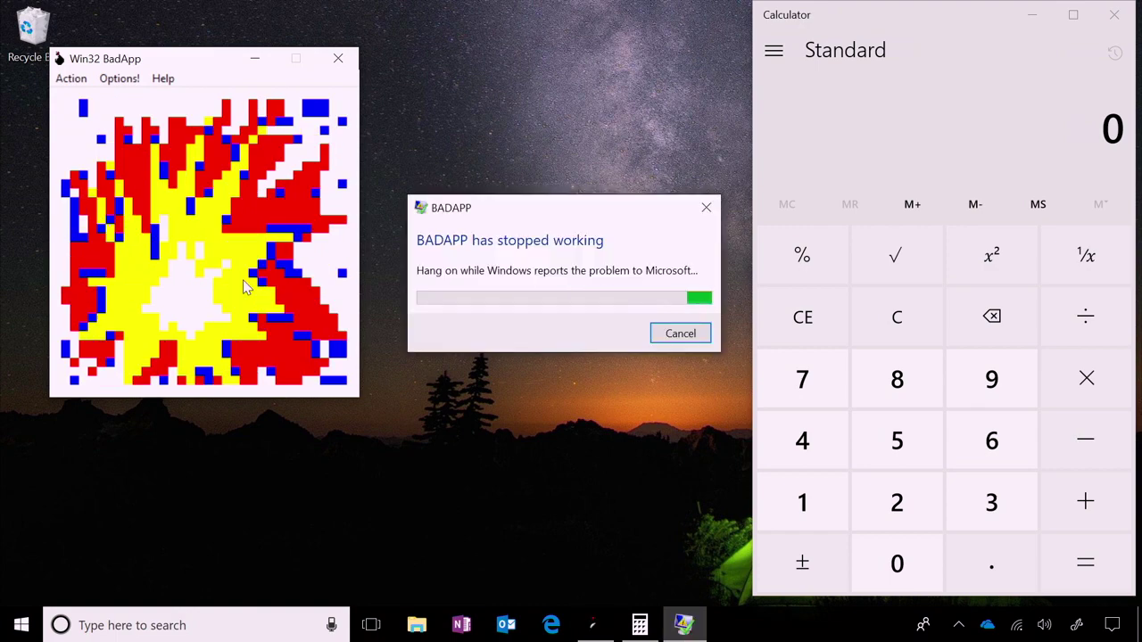
Step: Close BadApp's crash report so BadApp restarts showing its unlit bomb
click(657, 339)
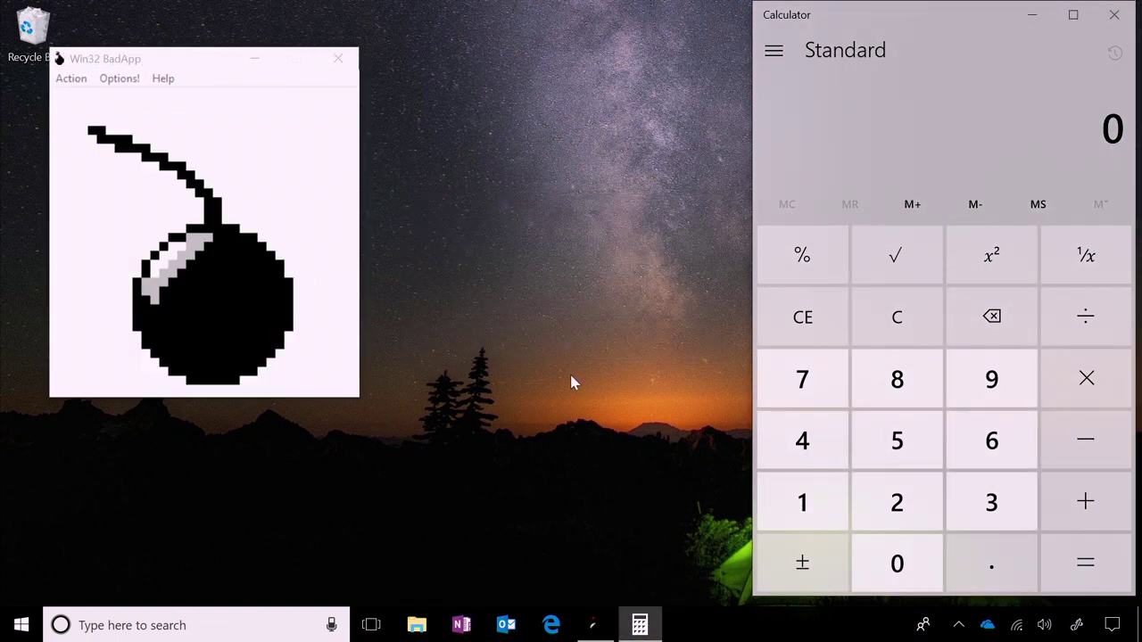
Step: Open msconfig, hide Microsoft services, disable all remaining services and apply
click(245, 627)
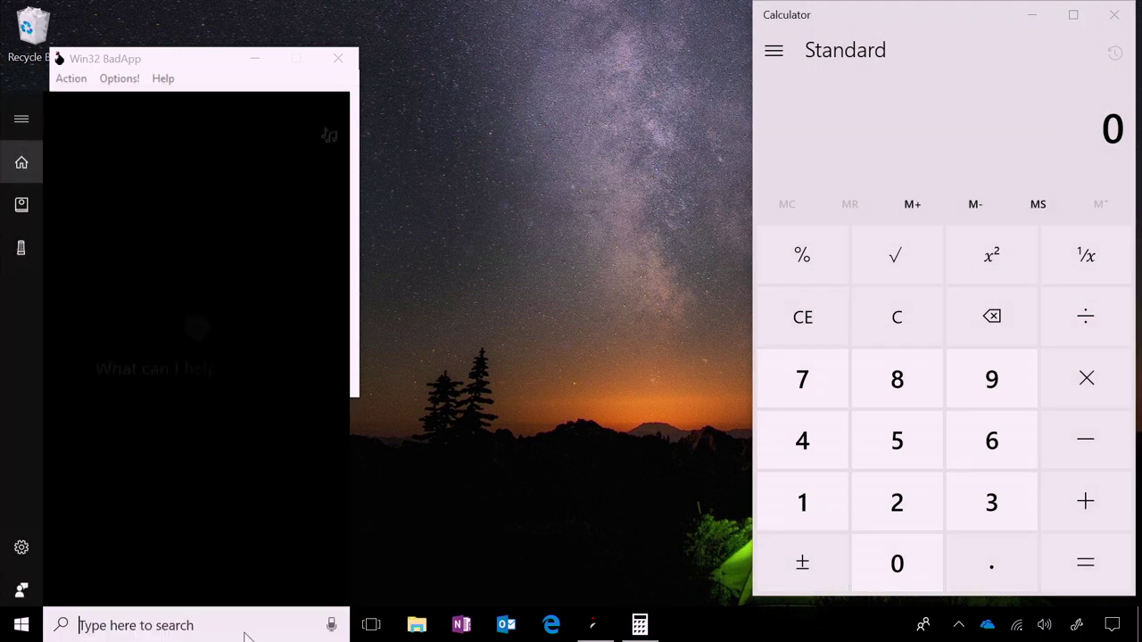
text(msconif)
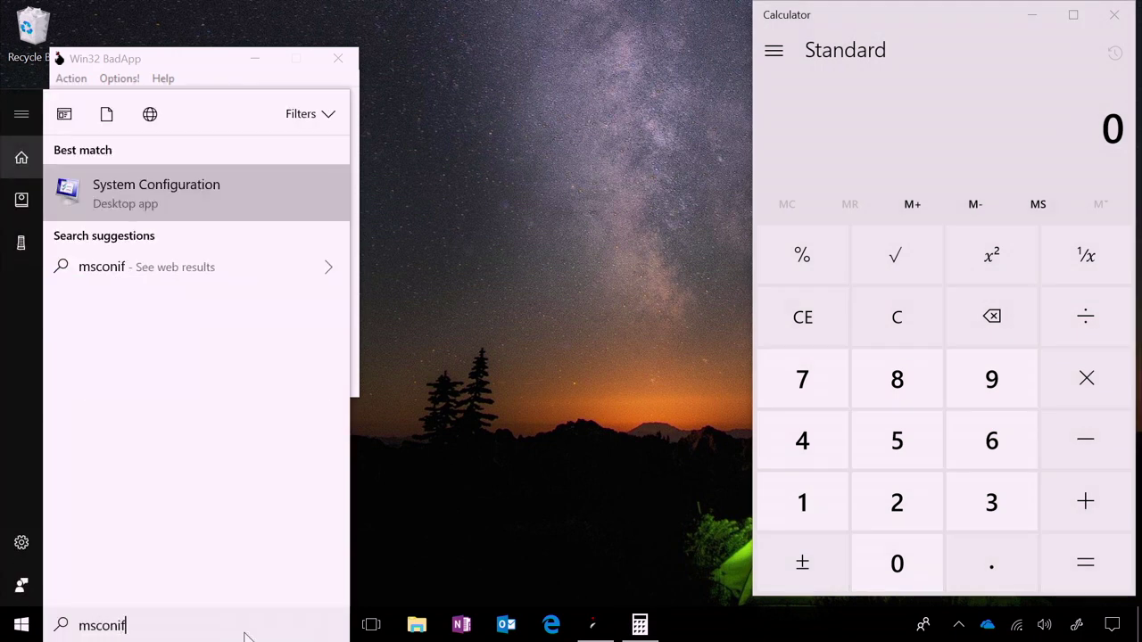
key(Return)
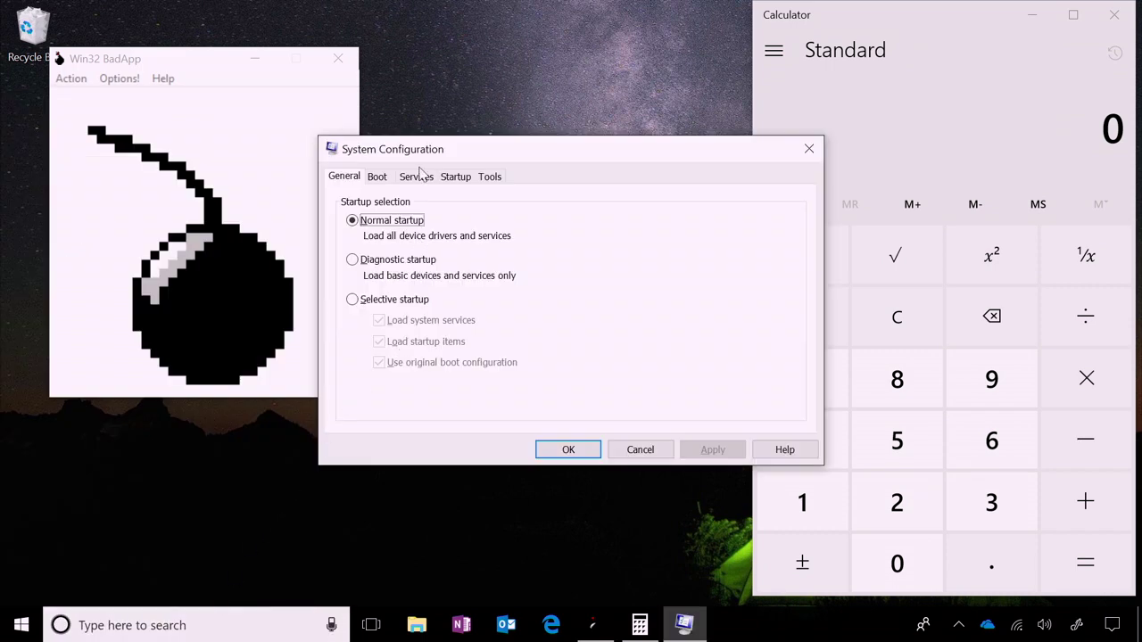
click(416, 177)
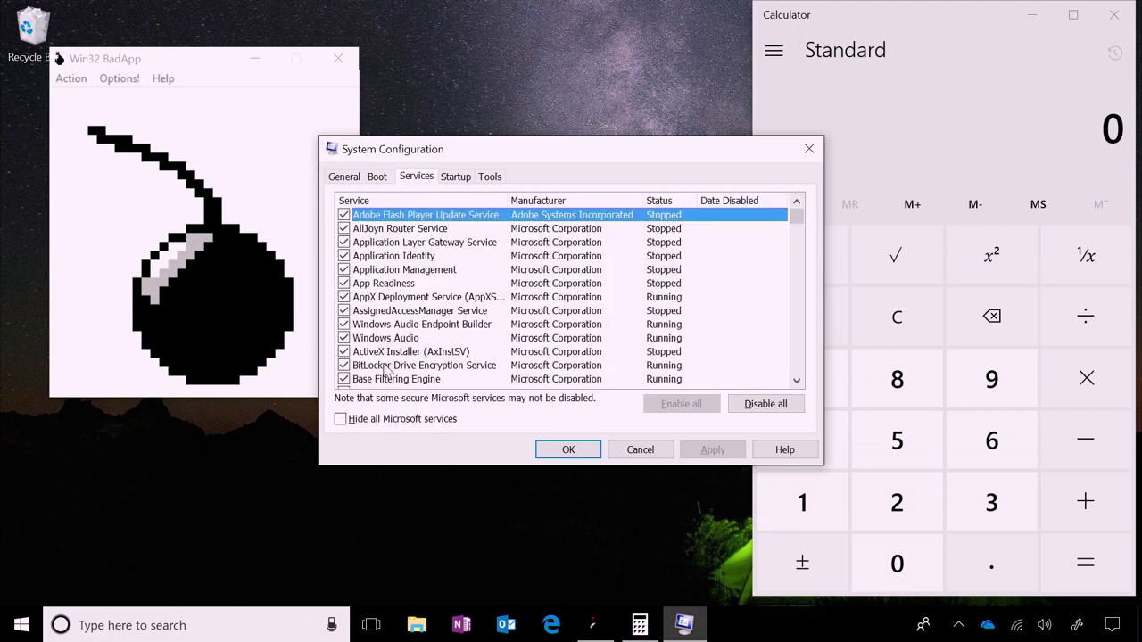
click(341, 420)
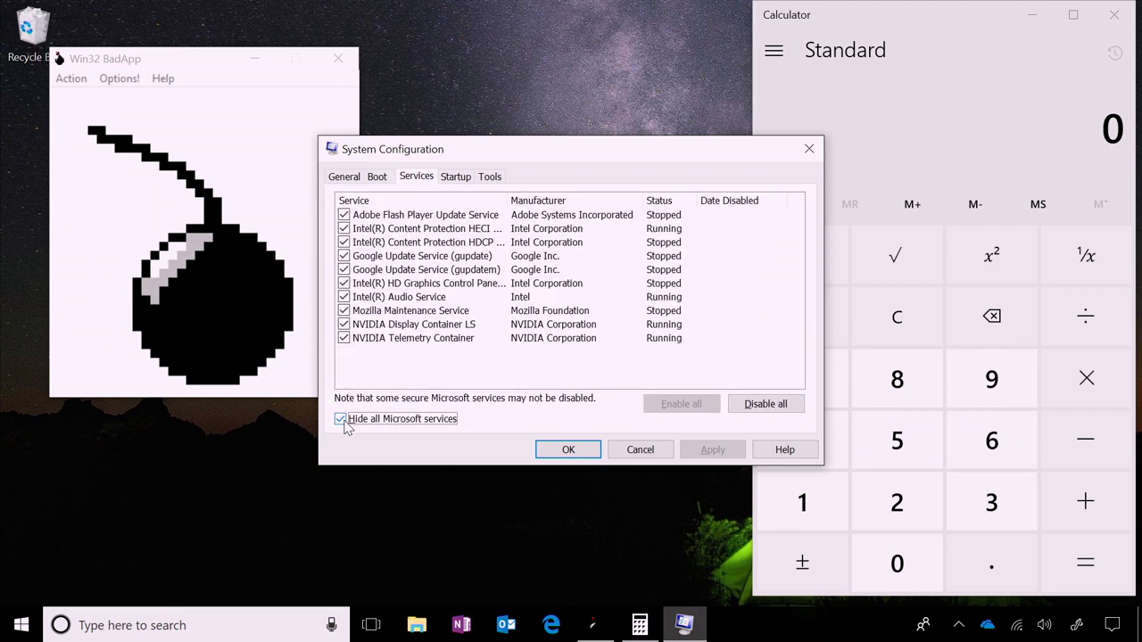
click(763, 406)
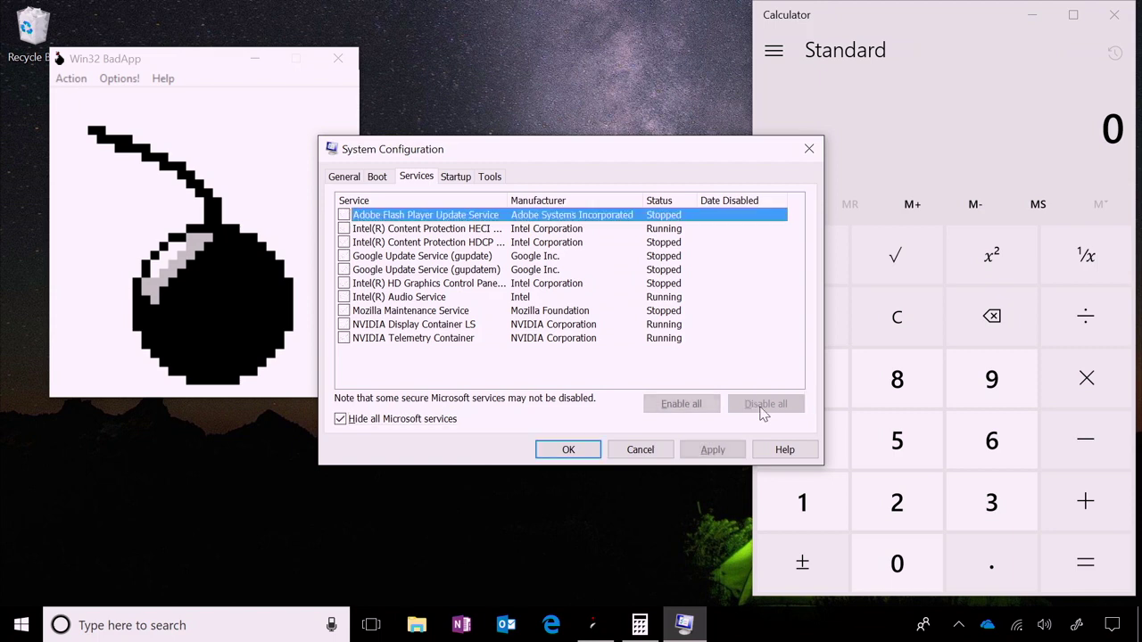
click(713, 451)
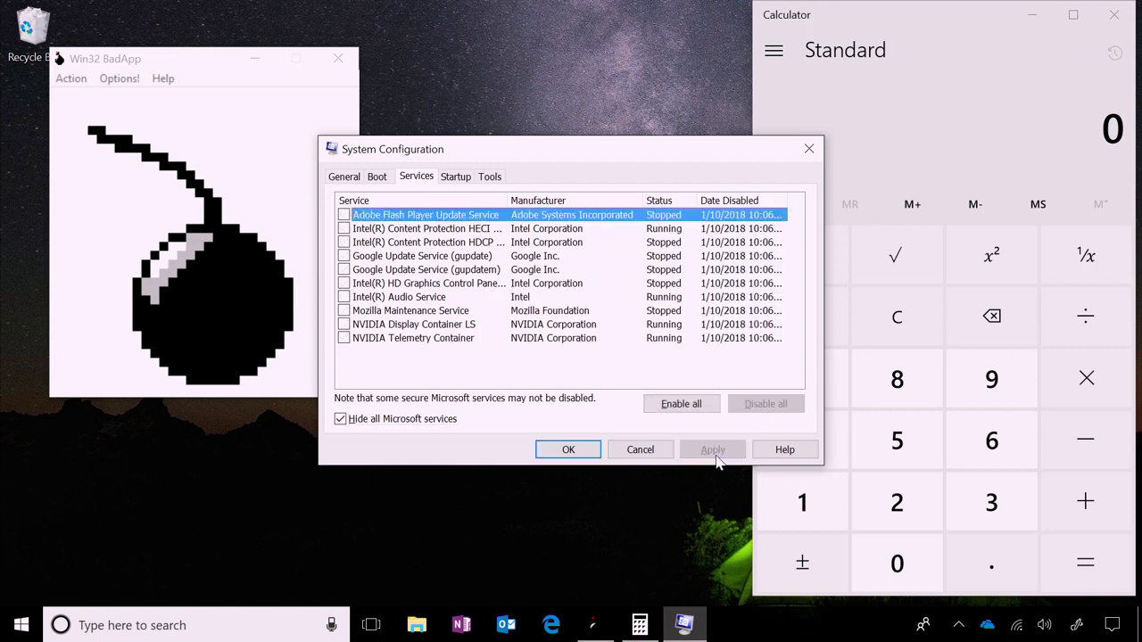
click(455, 179)
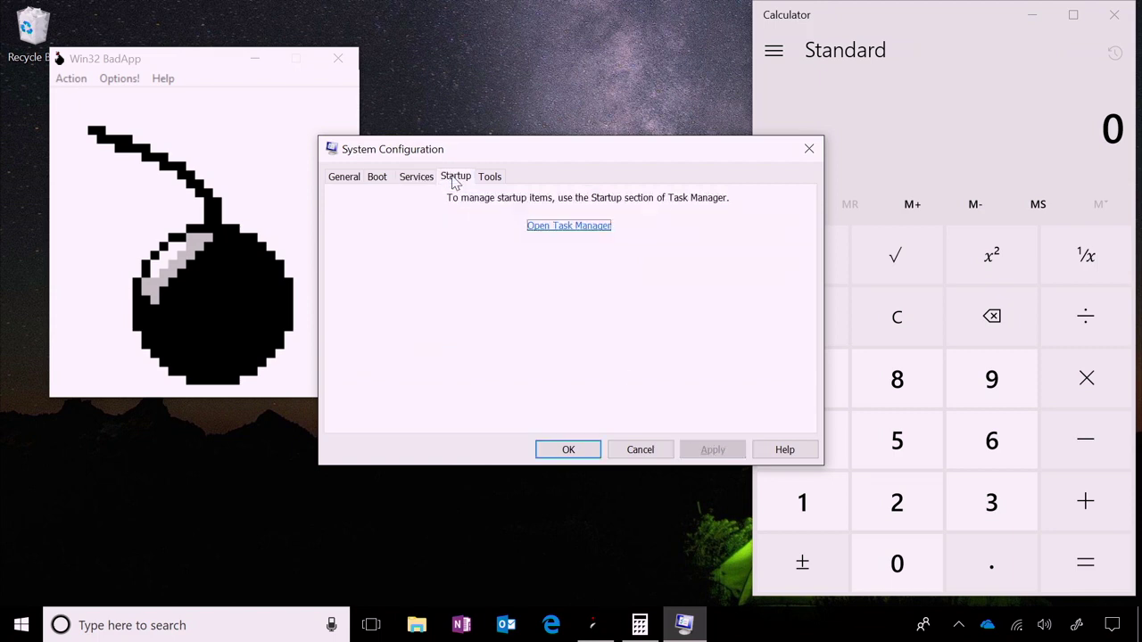
Step: Disable all six startup items, including BADAPP, OneDrive and Surface DTX, in Task Manager, then close it
click(568, 226)
click(522, 199)
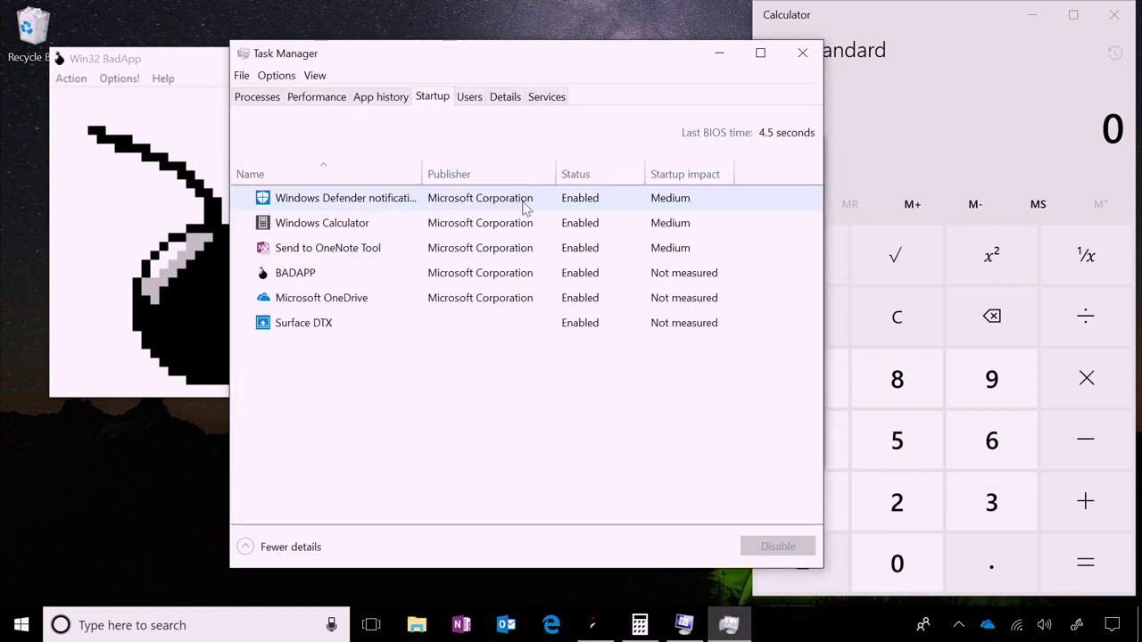
click(772, 546)
click(571, 223)
click(772, 546)
click(585, 248)
click(771, 546)
click(580, 273)
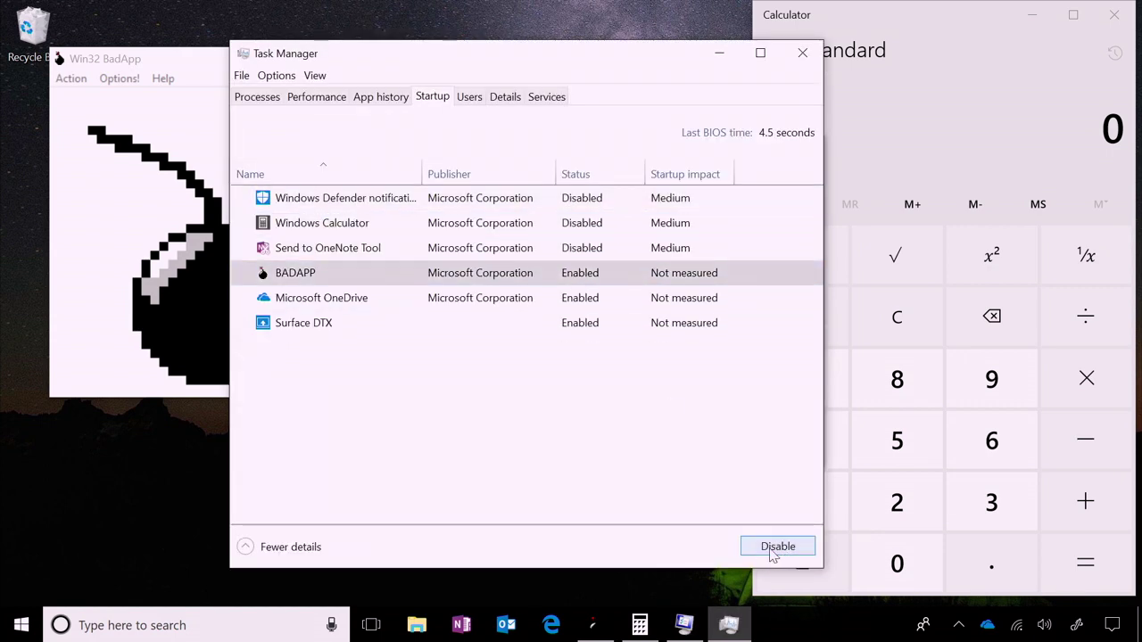
click(772, 546)
click(772, 546)
click(772, 546)
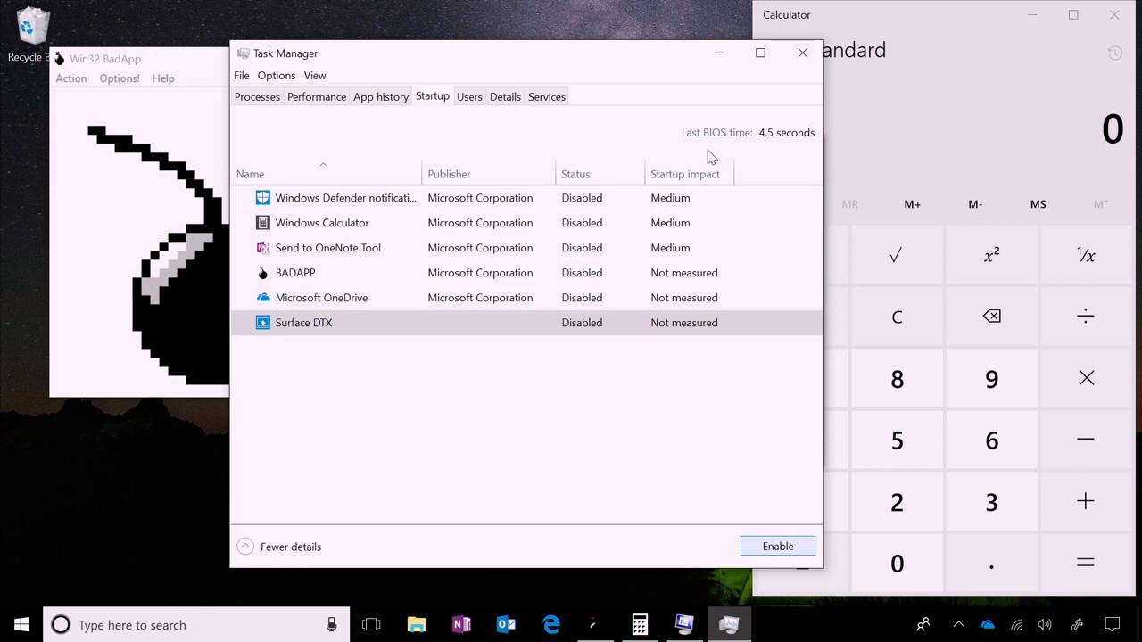
click(802, 54)
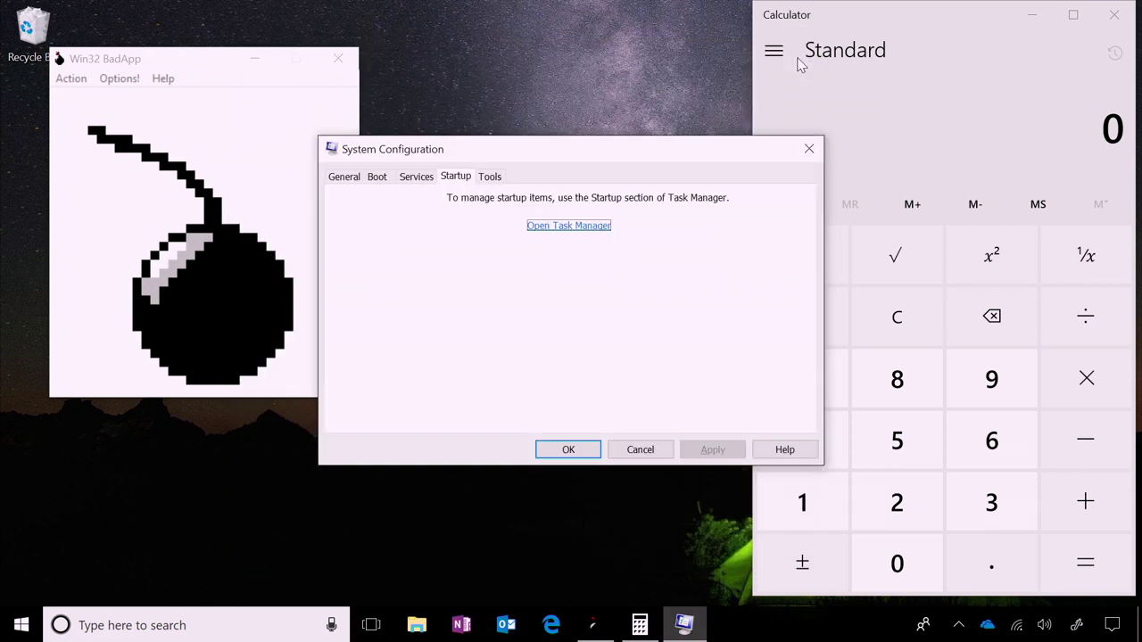
Step: Confirm System Configuration's changes, restart Windows, then search for msconfig again
click(568, 451)
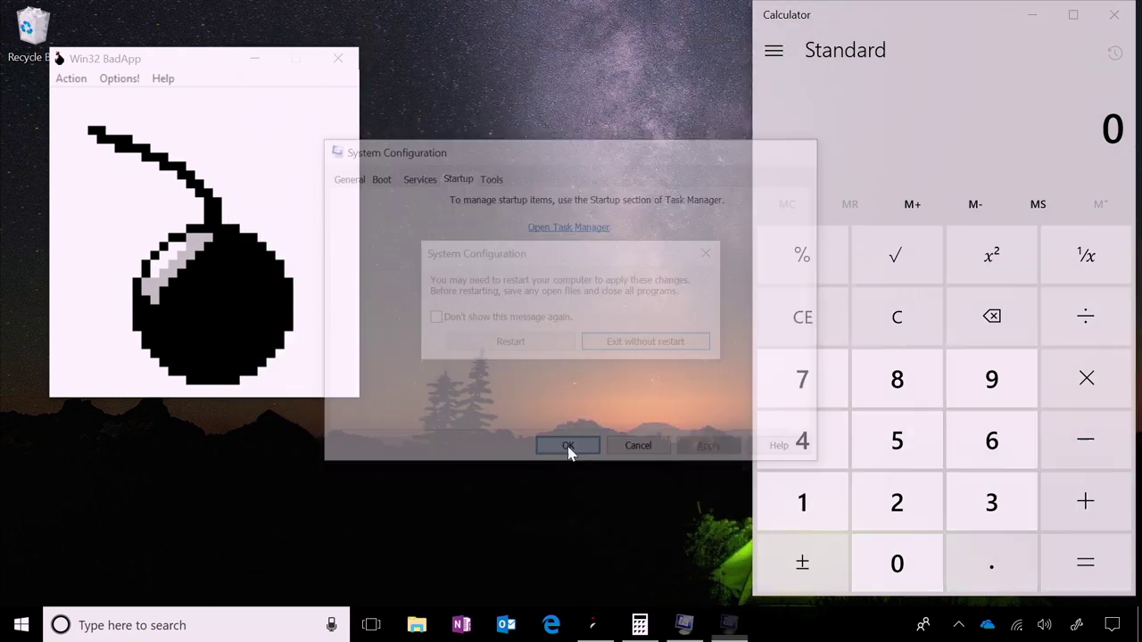
click(510, 347)
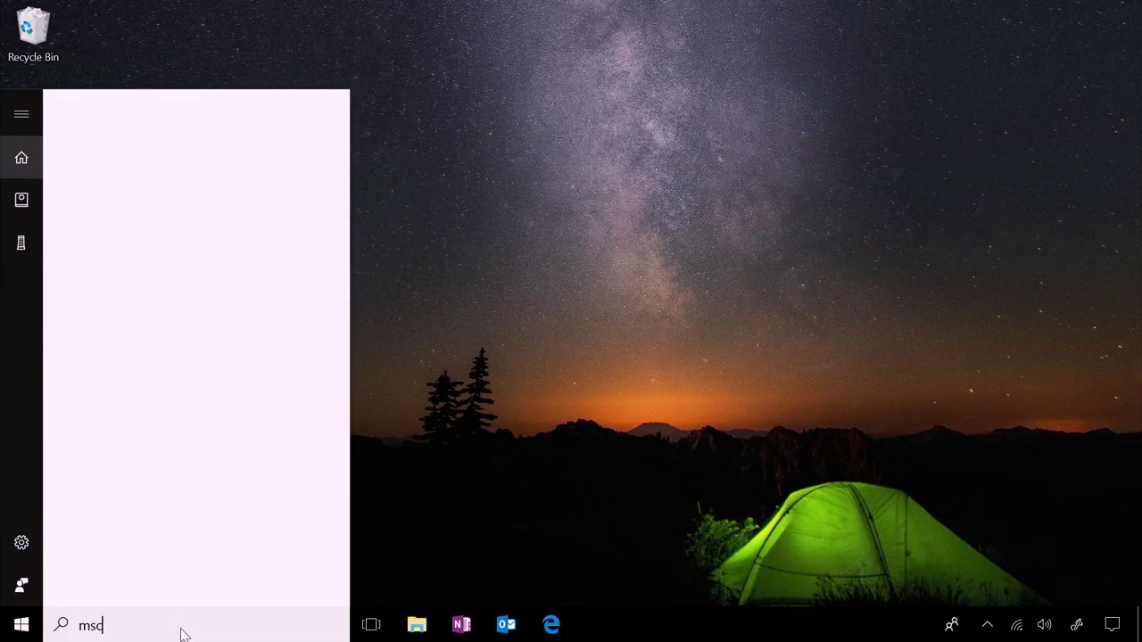
text(oni)
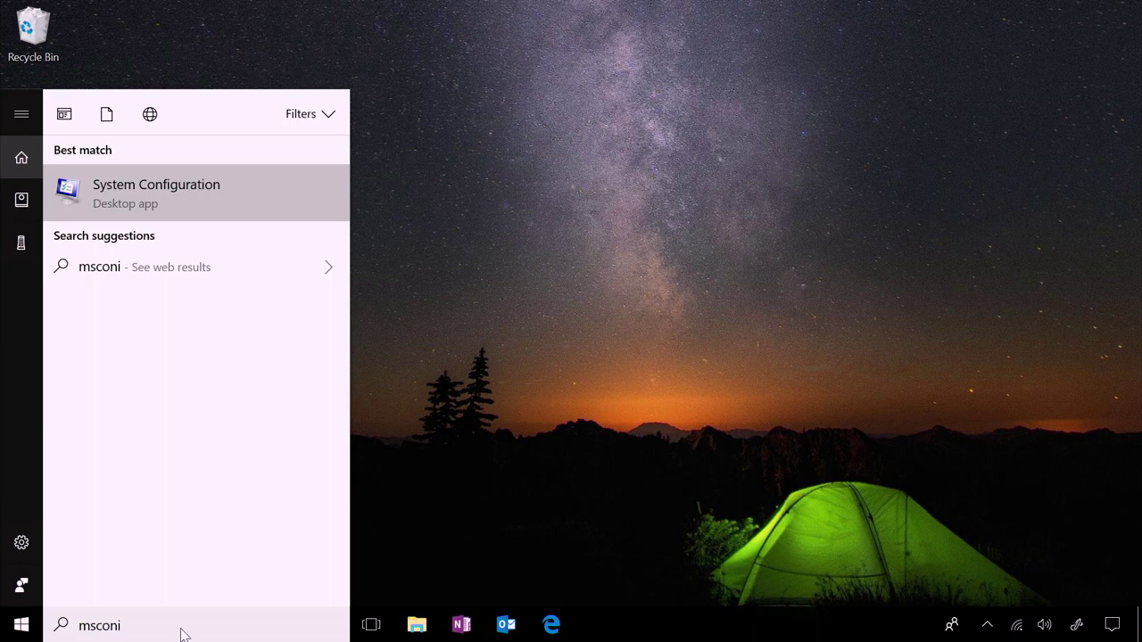
Step: Re-enable Windows Defender, Windows Calculator and Send to OneNote Tool as startup items in Task Manager
key(Return)
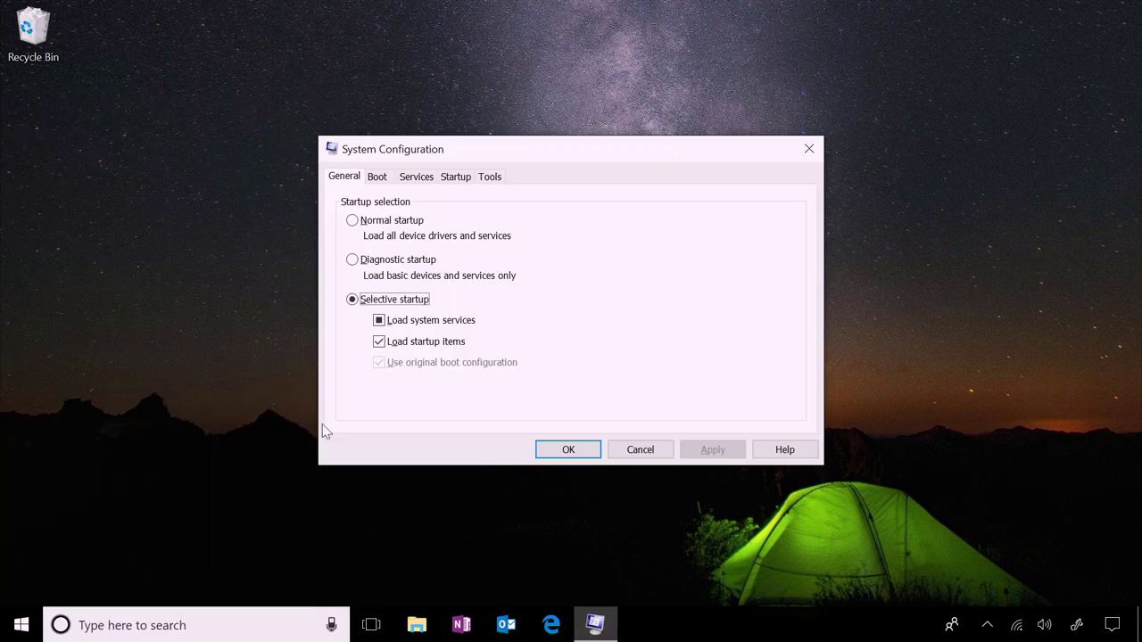
click(454, 176)
click(544, 230)
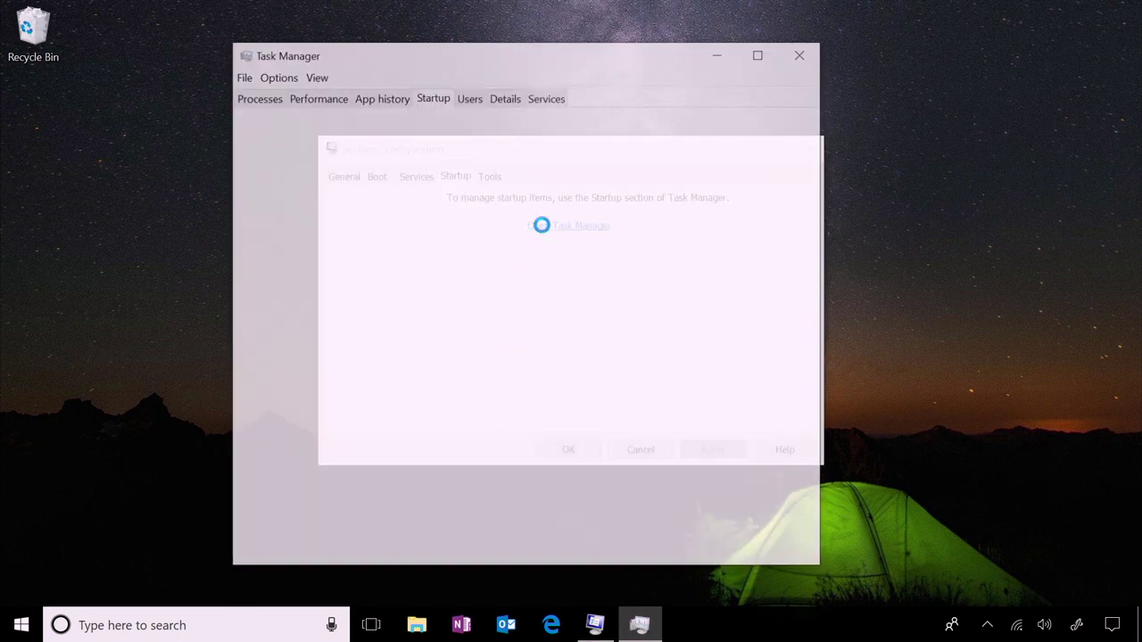
click(553, 198)
click(777, 546)
click(562, 223)
click(777, 546)
click(571, 248)
click(777, 546)
click(798, 56)
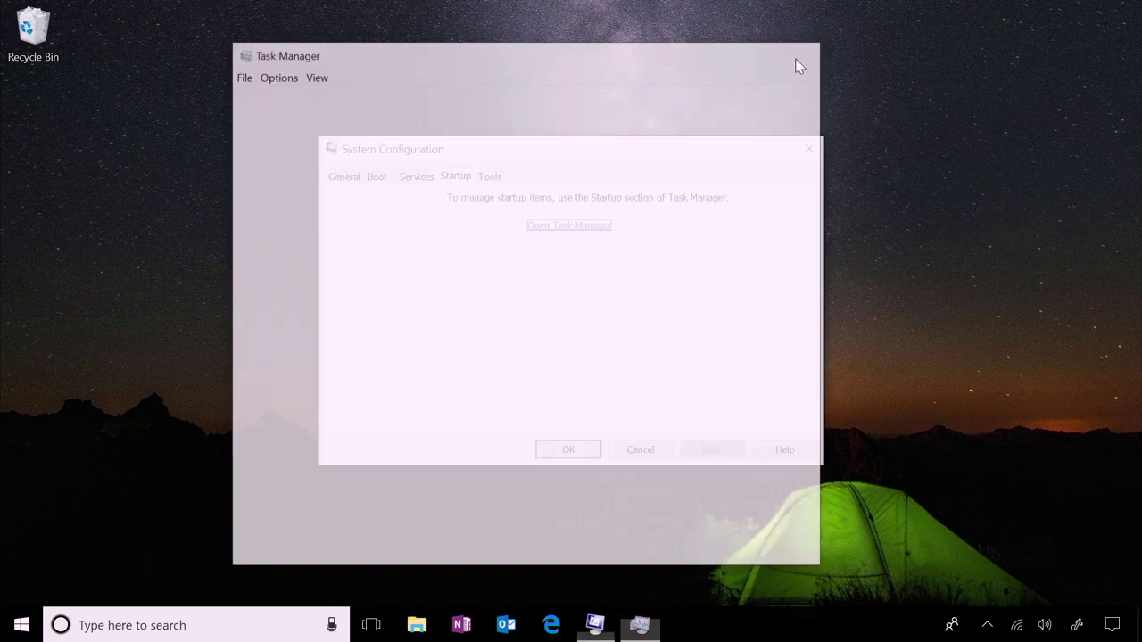
Step: Confirm System Configuration with OK and restart from the Start menu's power options
click(585, 457)
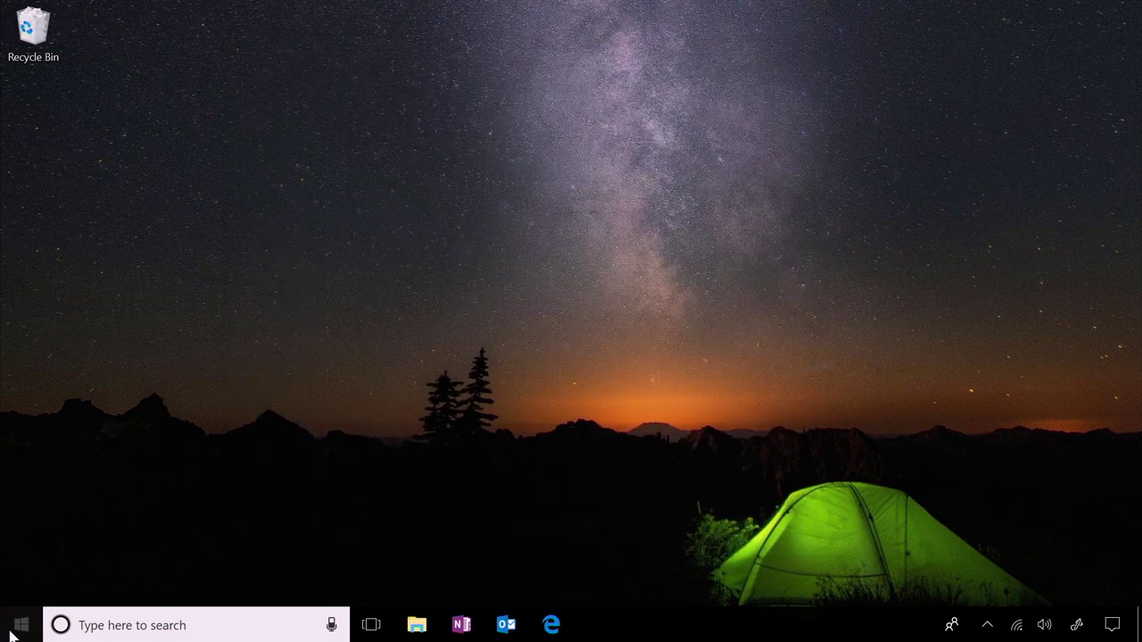
click(20, 624)
click(22, 586)
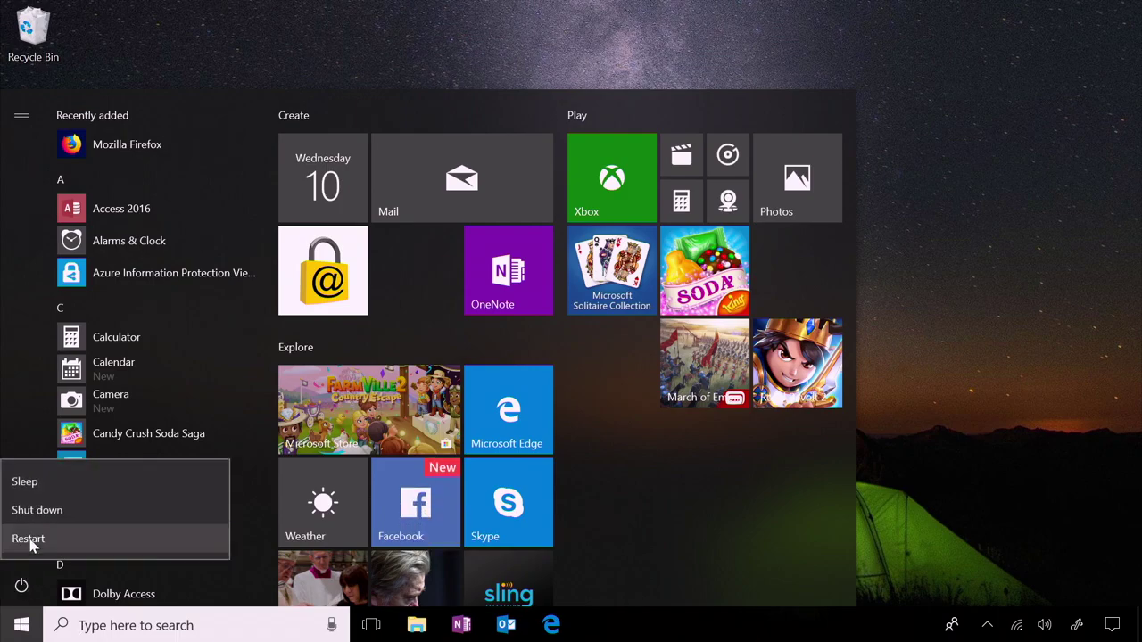
click(27, 538)
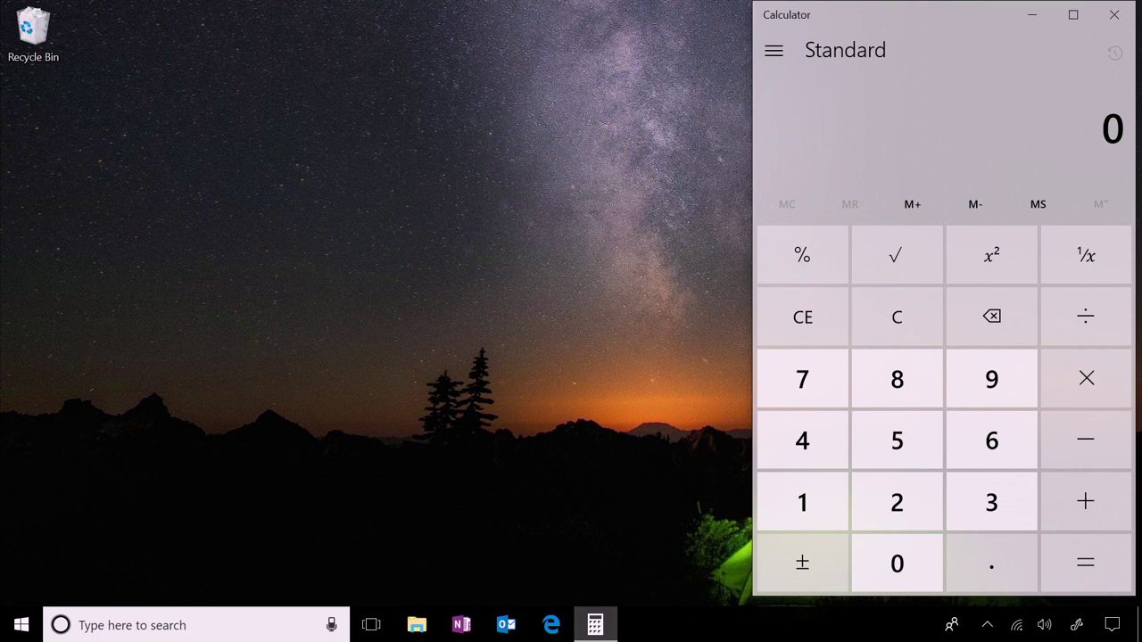
Step: Enable BADAPP and Microsoft OneDrive as startup apps, then close Task Manager and System Configuration
click(224, 624)
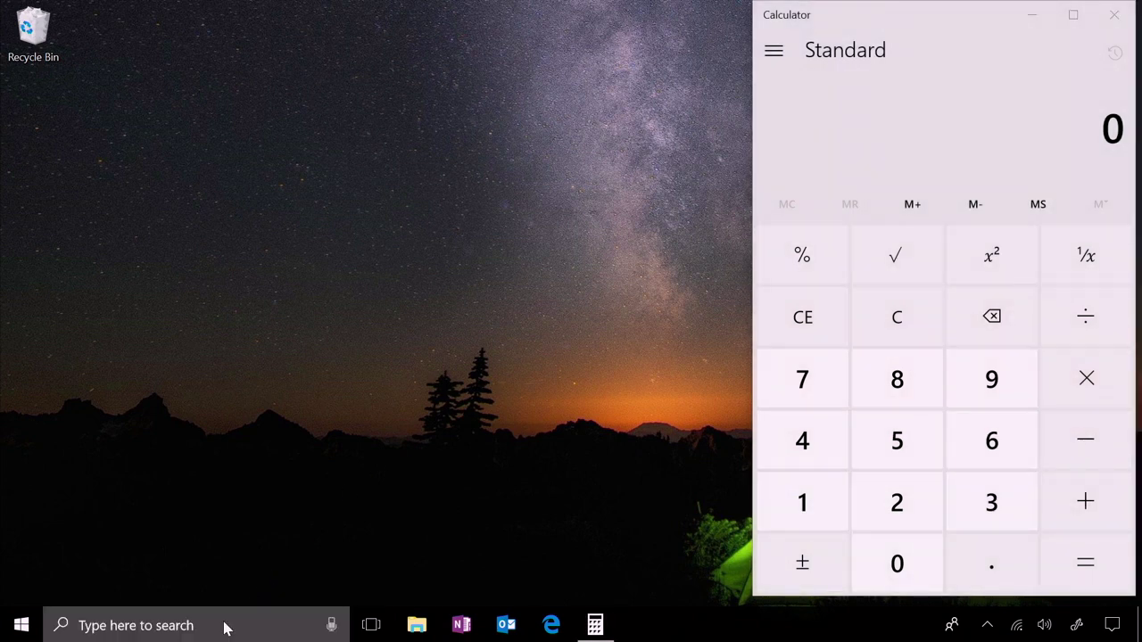
text(mscon)
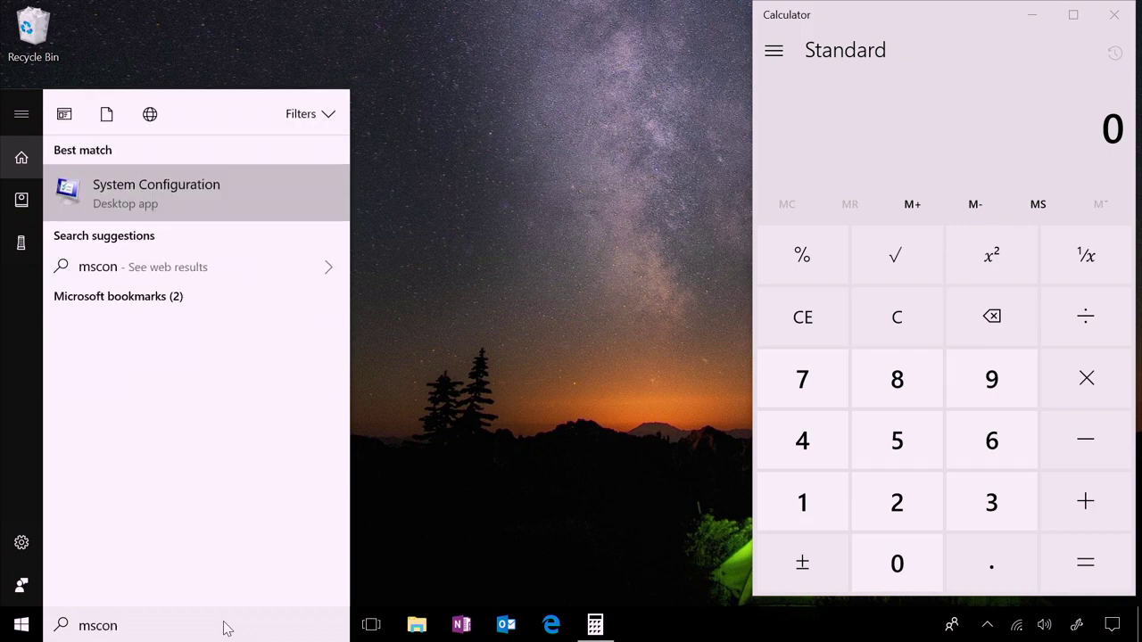
key(Return)
click(456, 178)
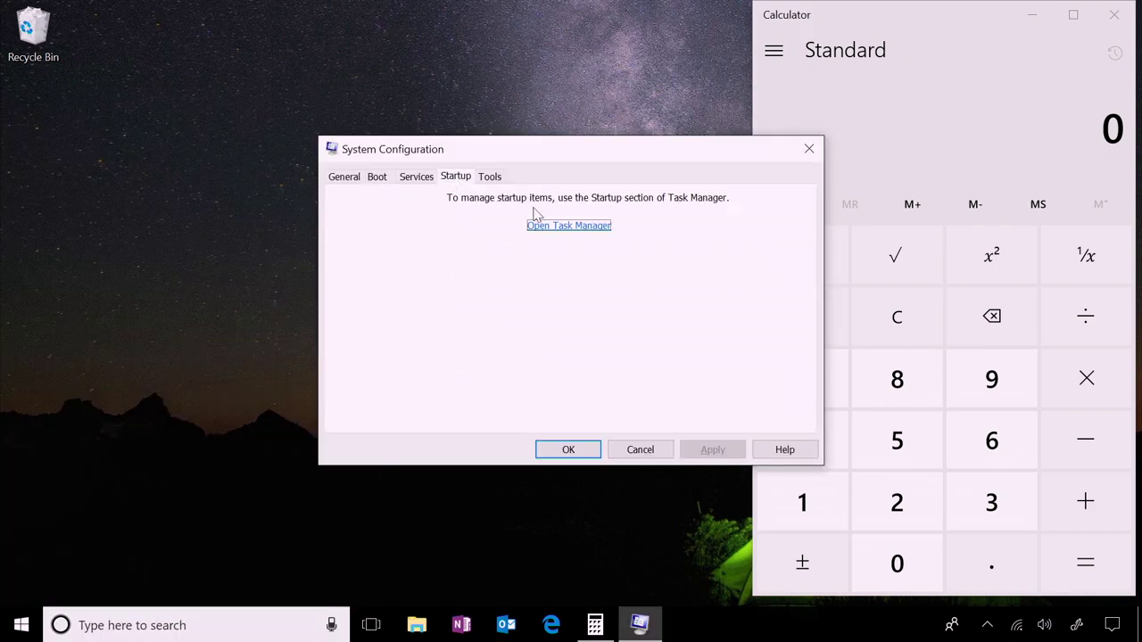
click(553, 225)
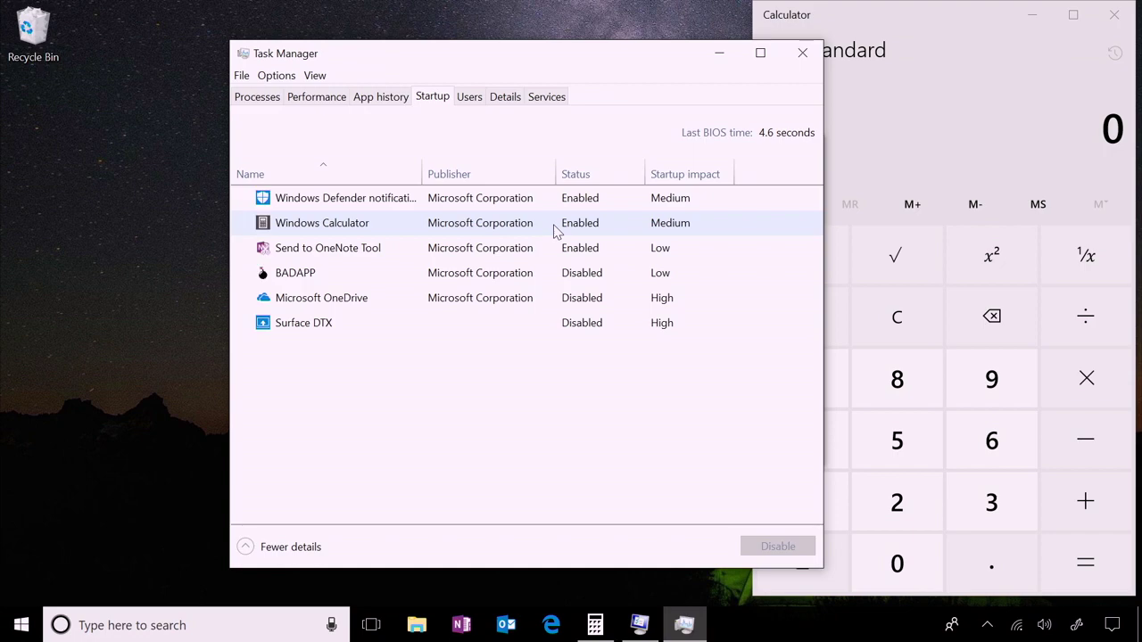
click(502, 281)
click(786, 548)
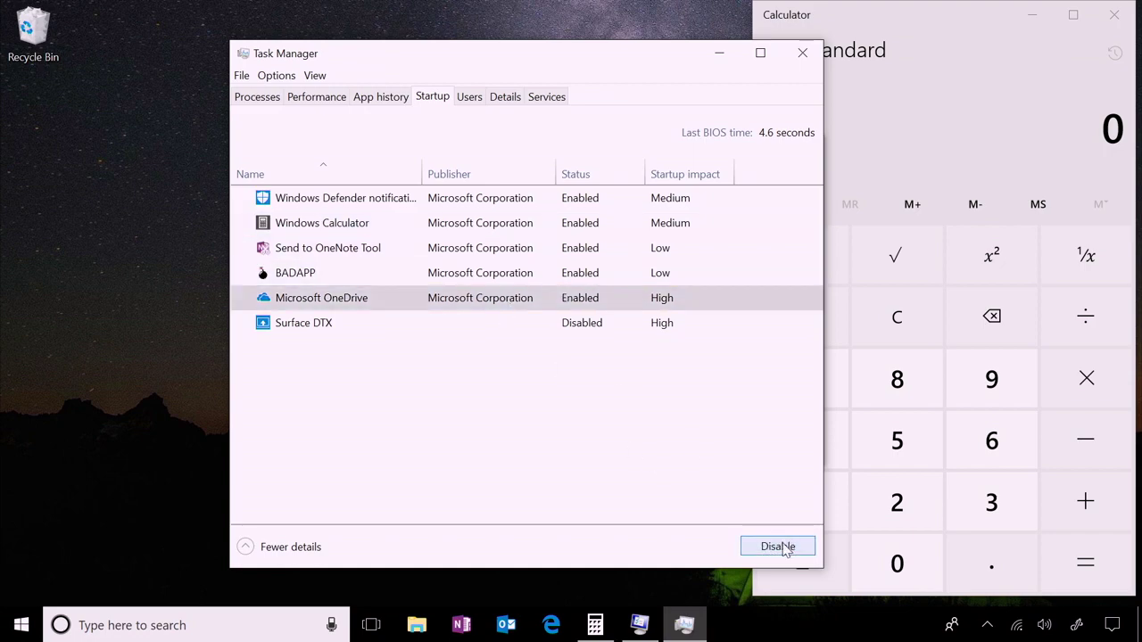
click(802, 55)
click(574, 454)
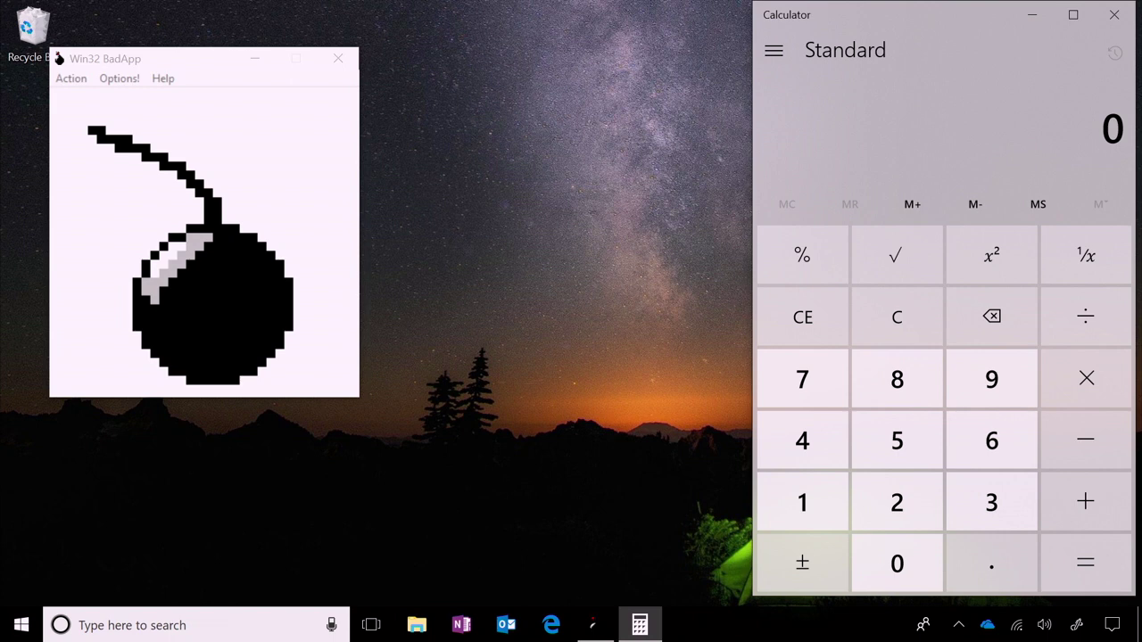
Step: Disable BADAPP and enable Surface DTX at startup in Task Manager, then close it
click(209, 625)
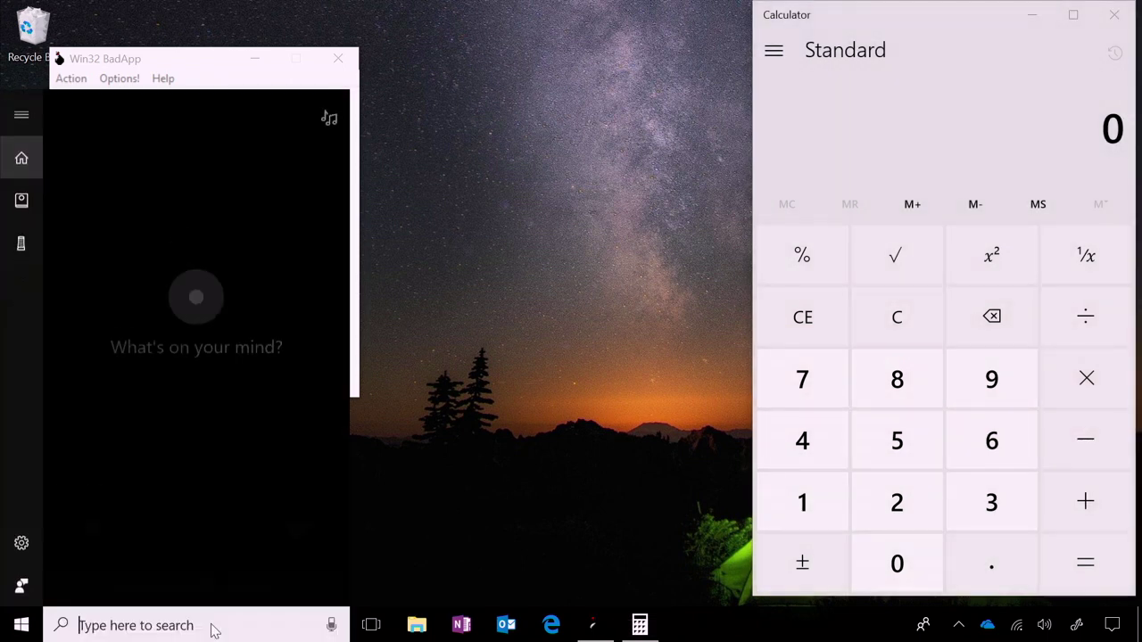
text(msconfig)
key(Return)
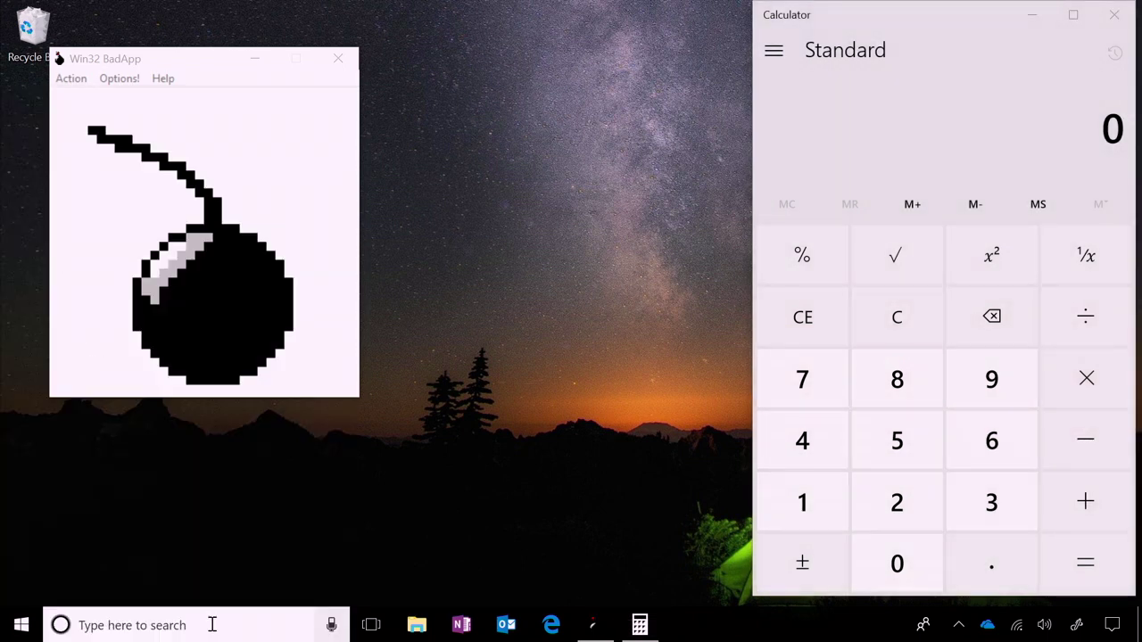
click(457, 177)
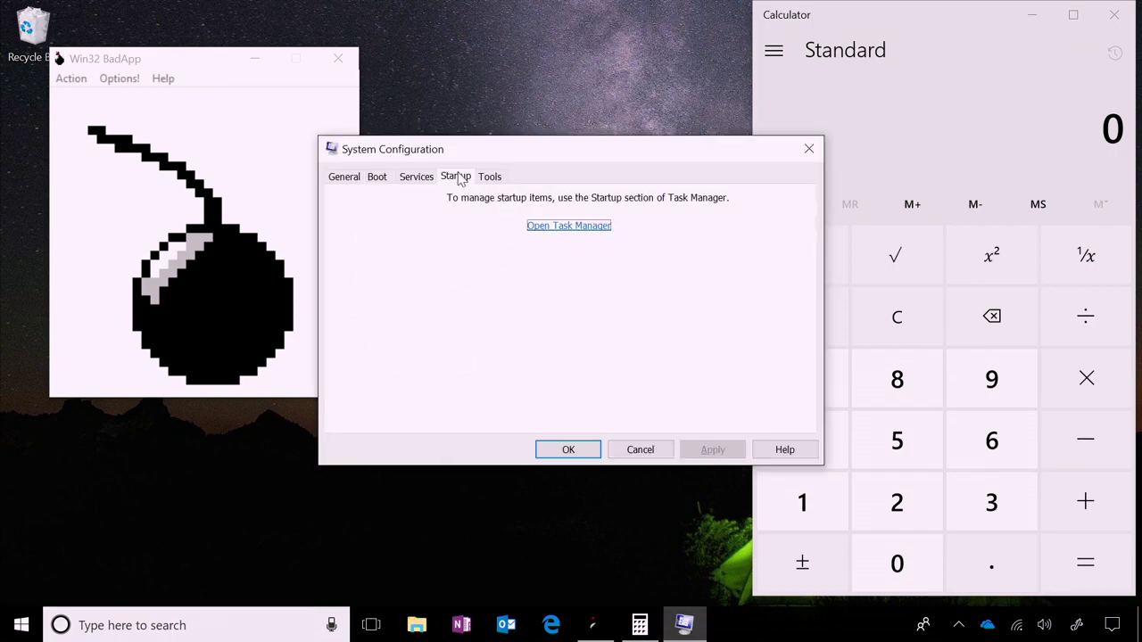
click(541, 227)
click(530, 279)
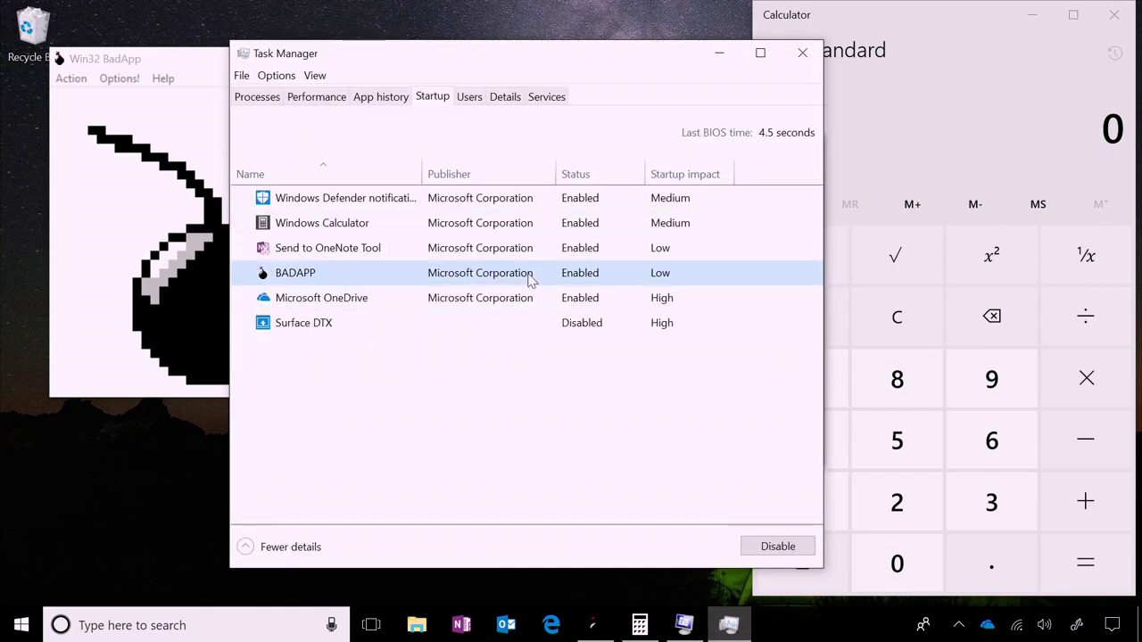
click(763, 547)
click(599, 332)
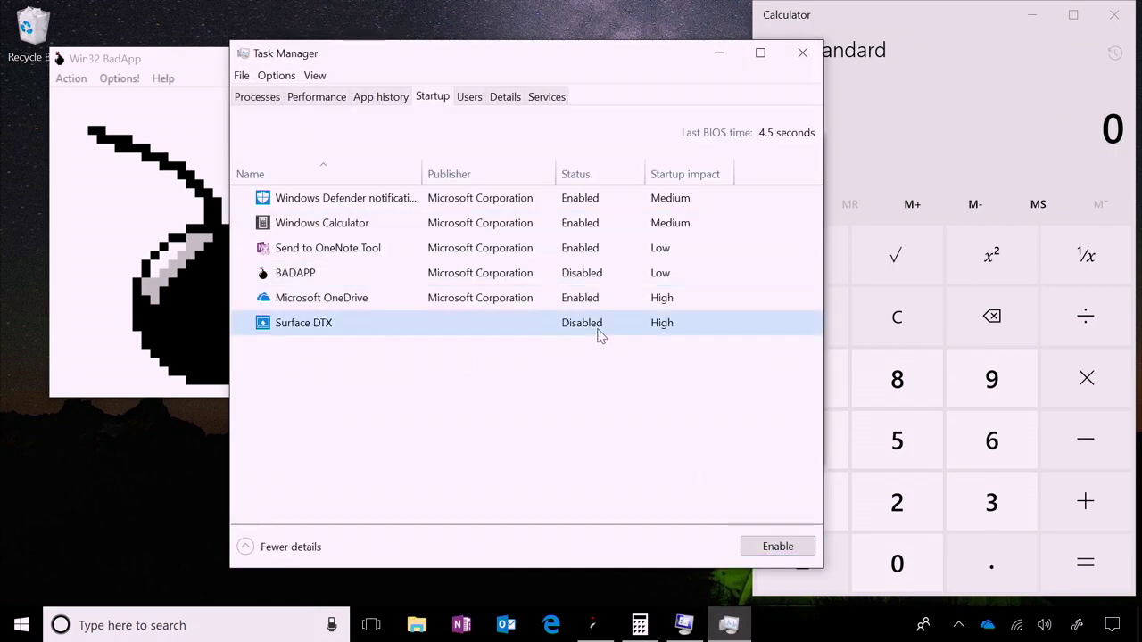
click(769, 553)
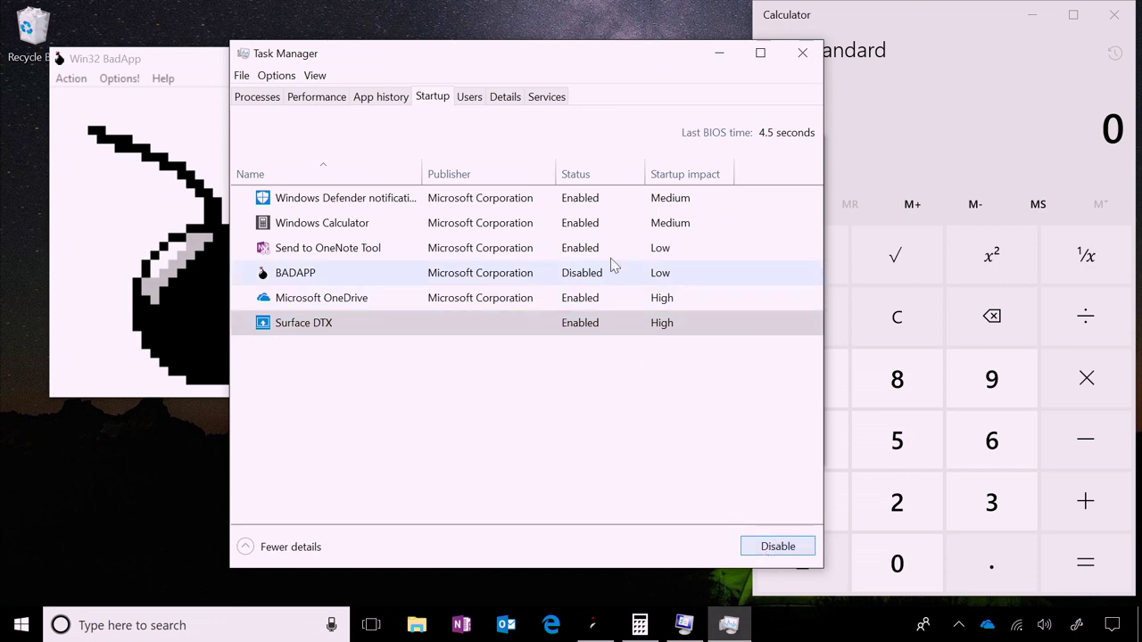
click(802, 53)
Step: Close System Configuration, restart from the Start menu, and reopen Start after reboot
click(810, 150)
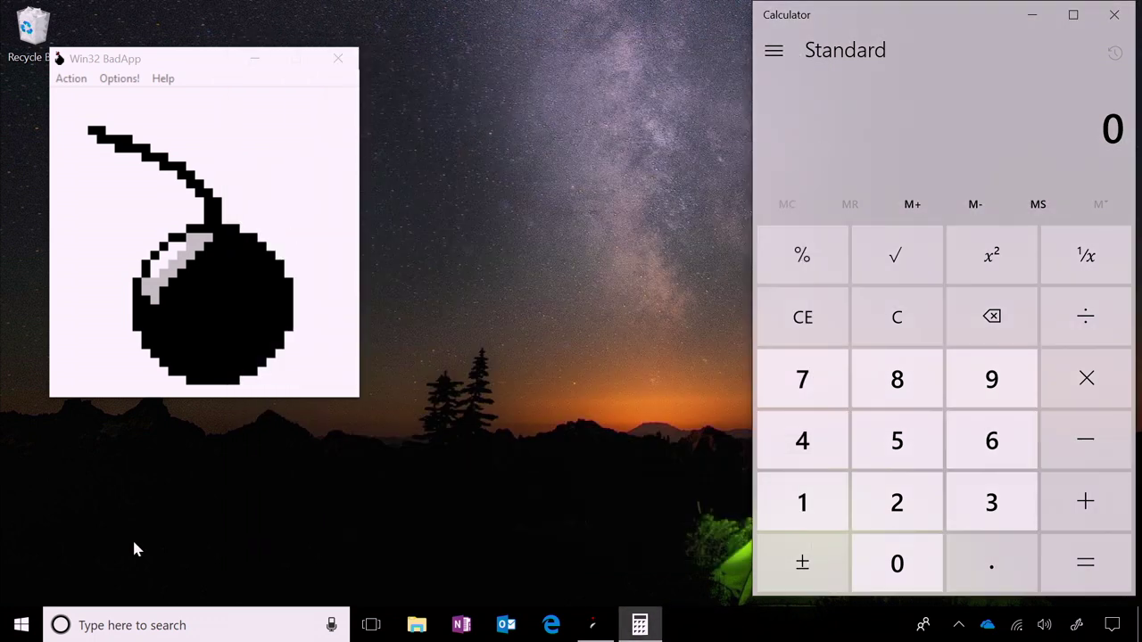
click(22, 627)
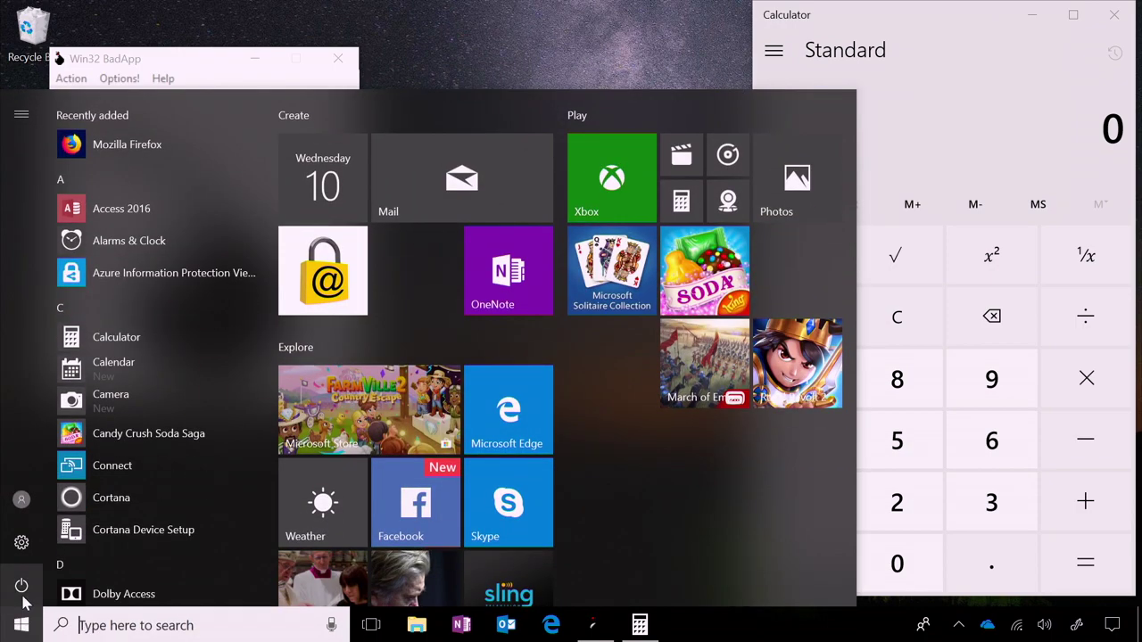
click(23, 598)
click(29, 540)
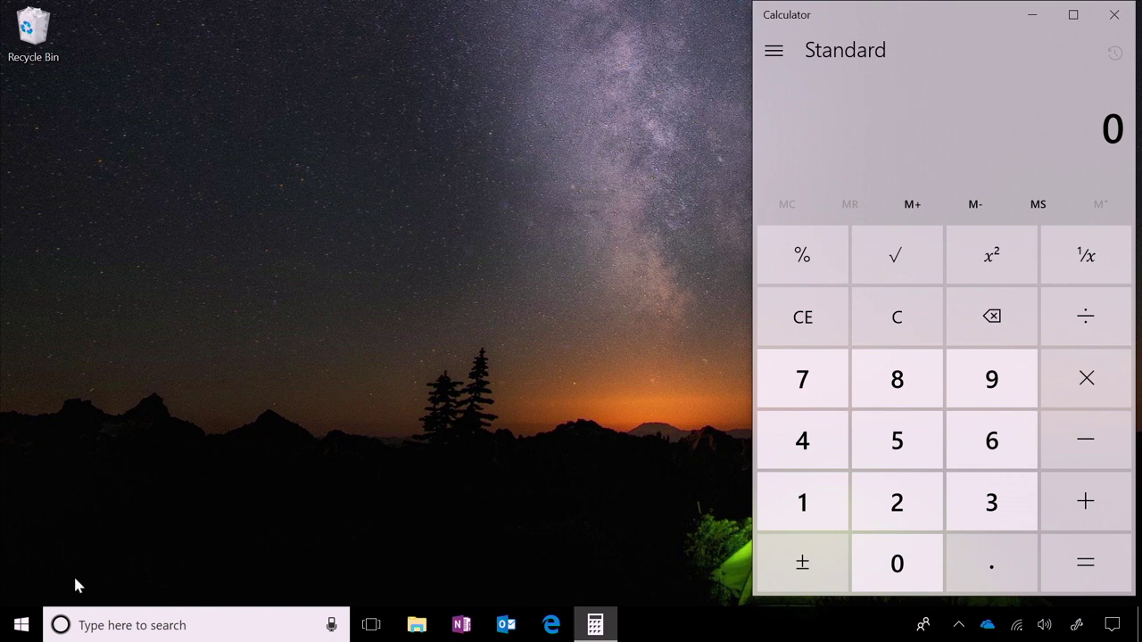
click(21, 623)
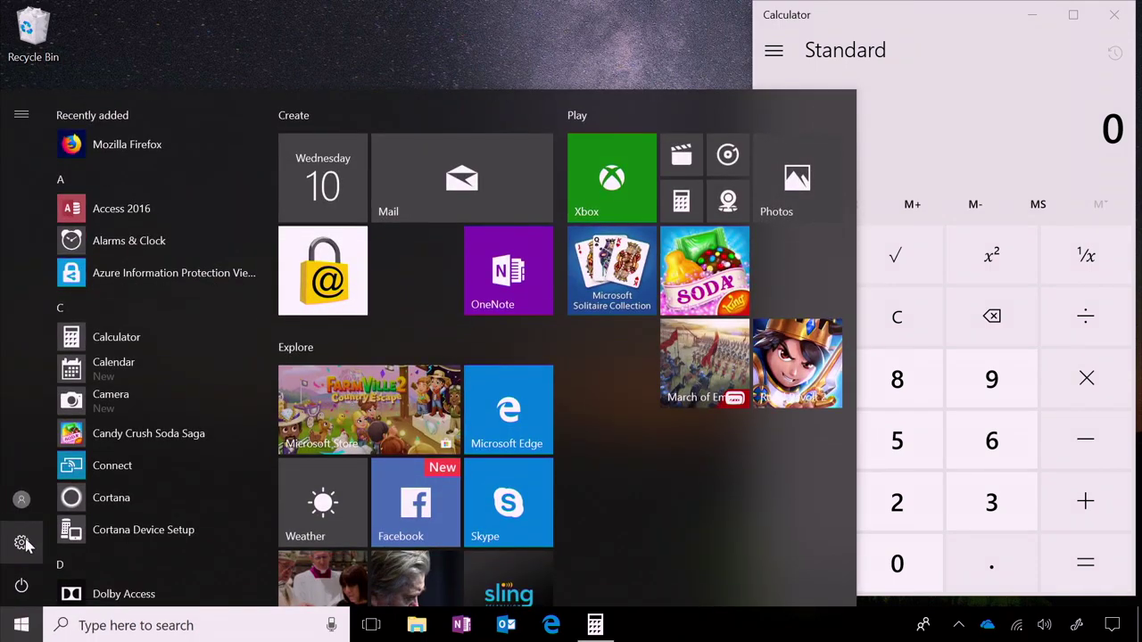
Step: Review Settings' Apps & features list, expanding the 3D Builder entry
click(22, 542)
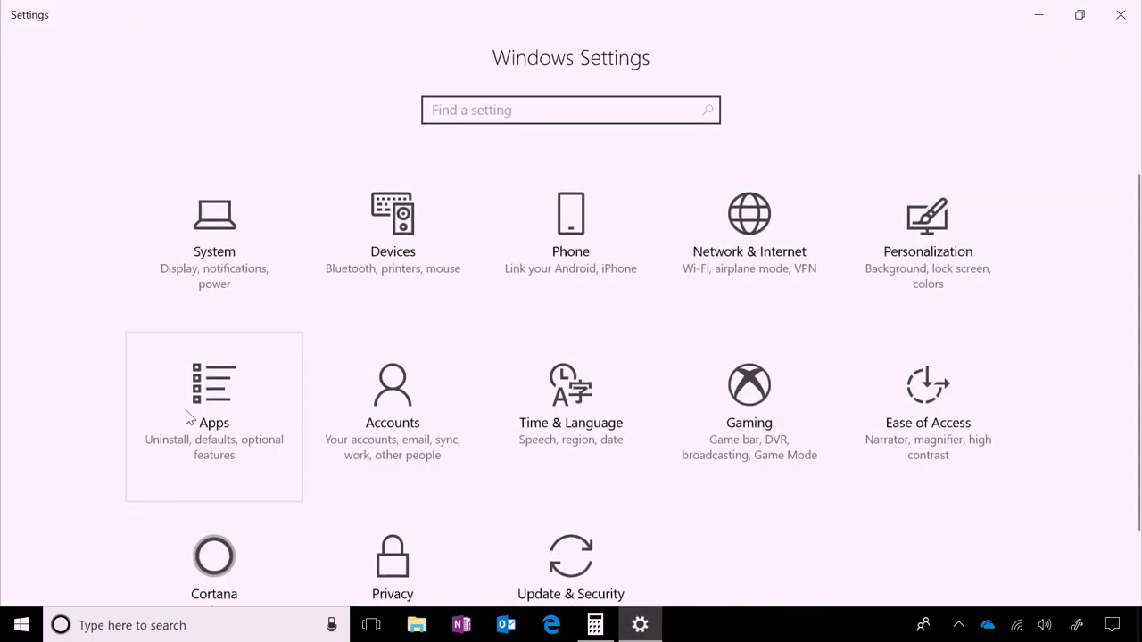
click(218, 403)
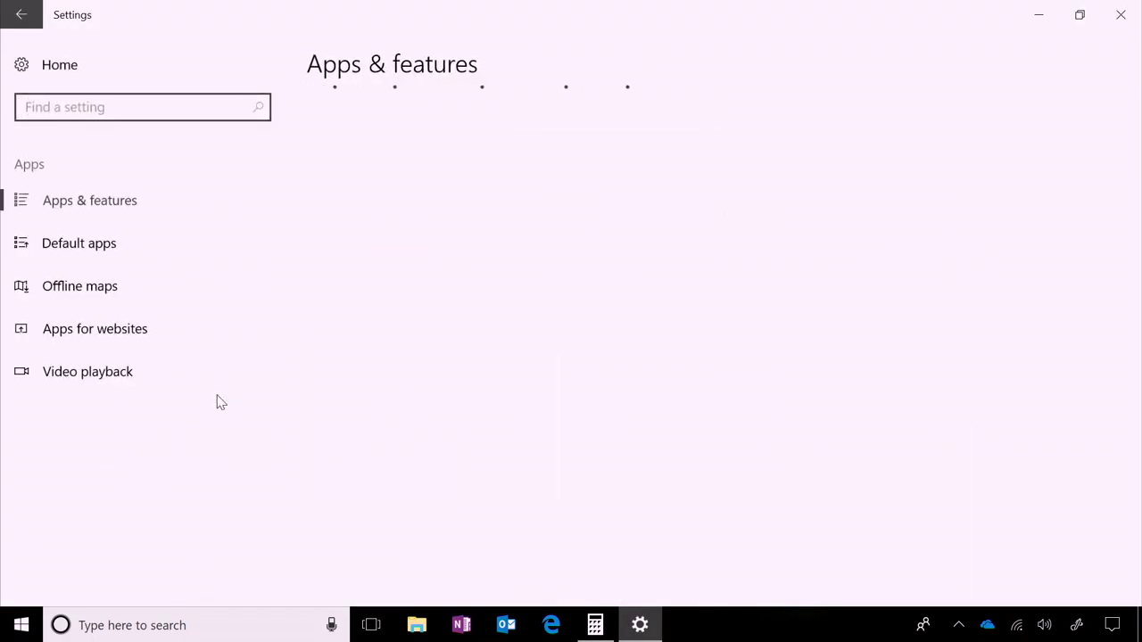
click(387, 480)
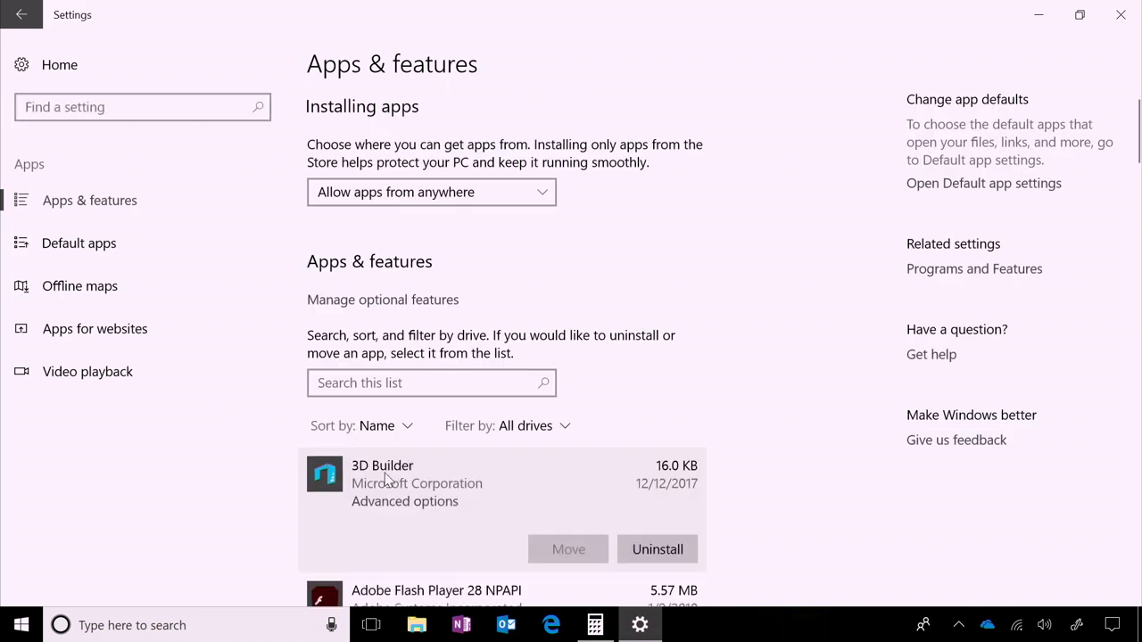
Step: Review Control Panel's installed programs list, selecting Adobe Flash Player
click(184, 625)
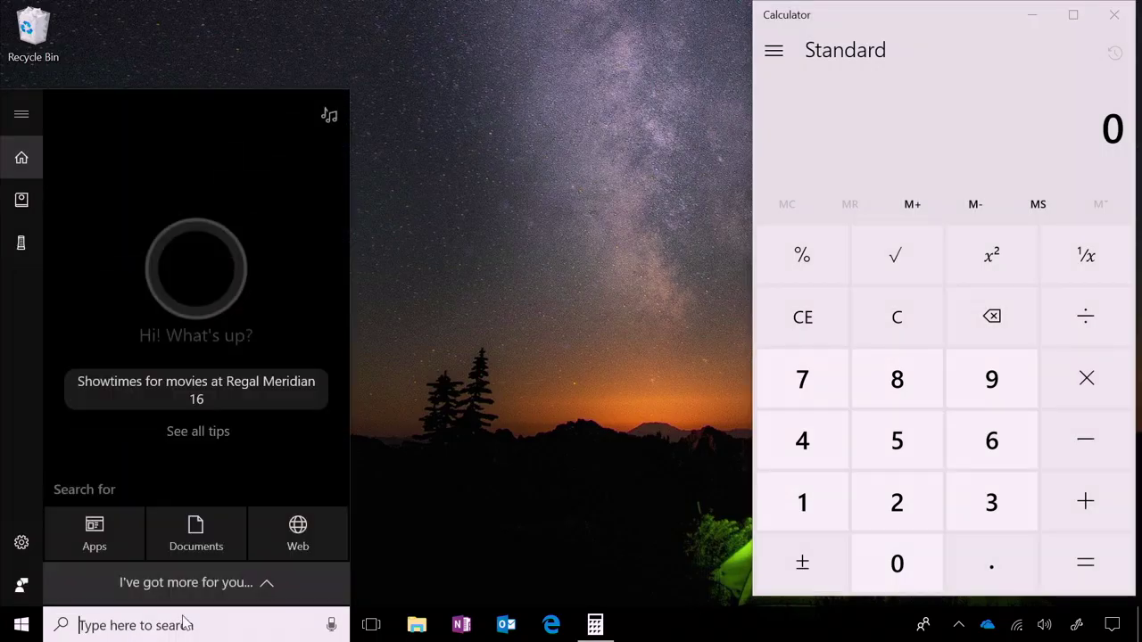
text(control)
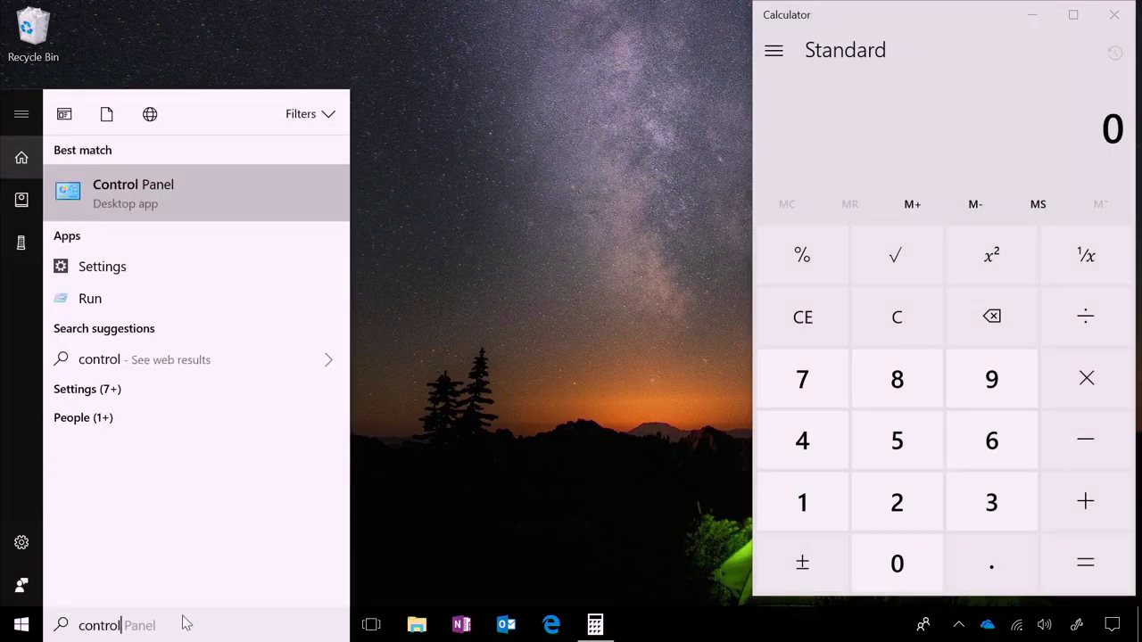
key(Return)
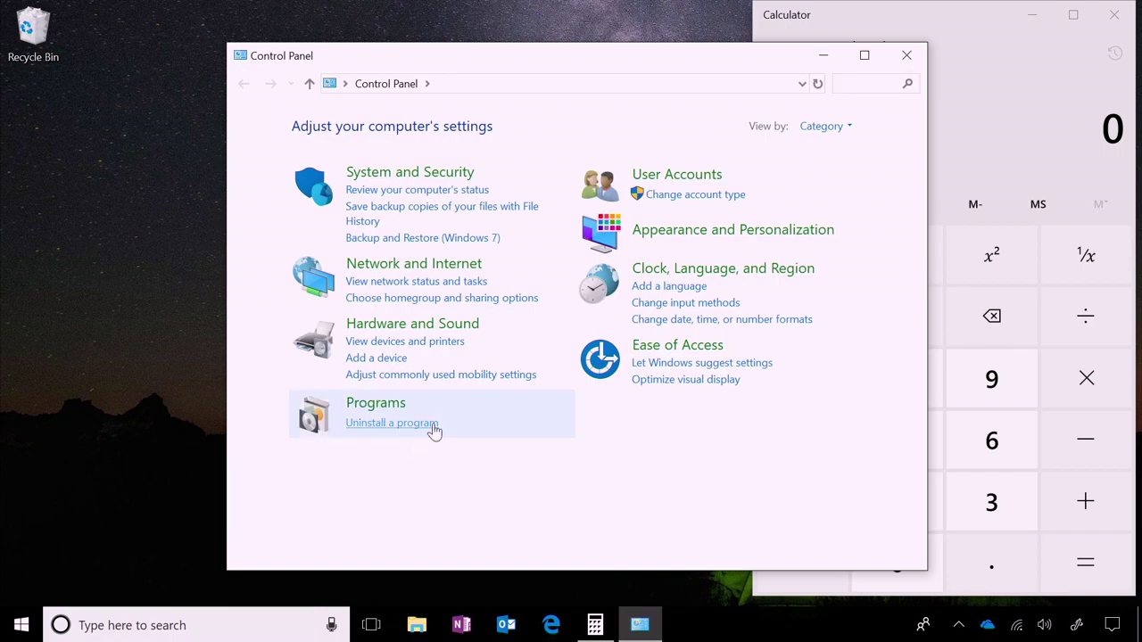
click(434, 426)
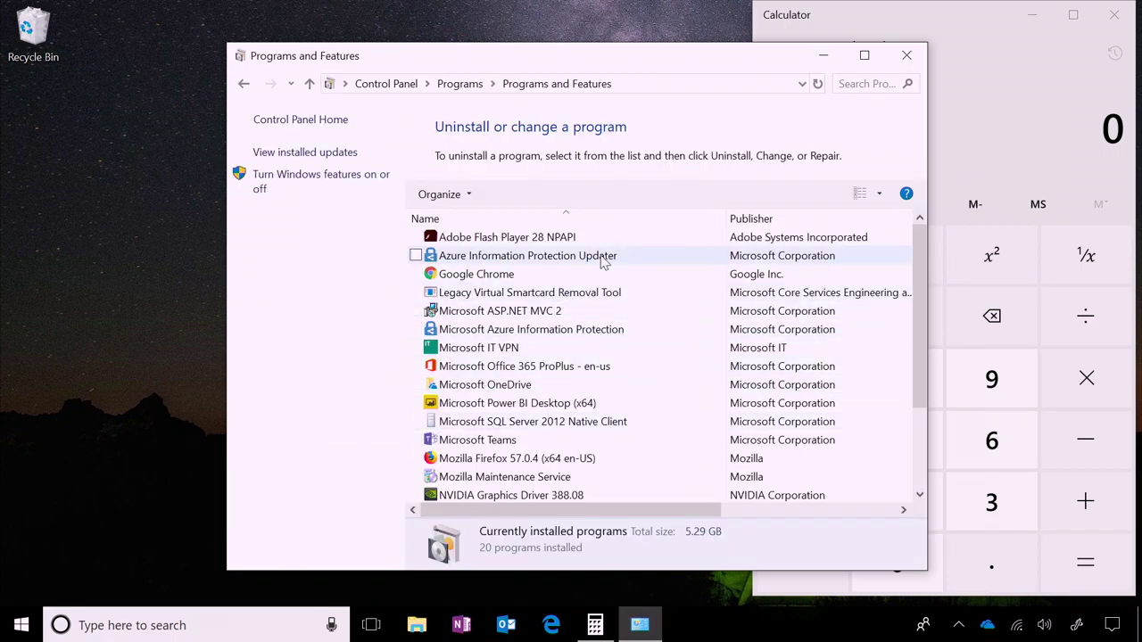
click(509, 238)
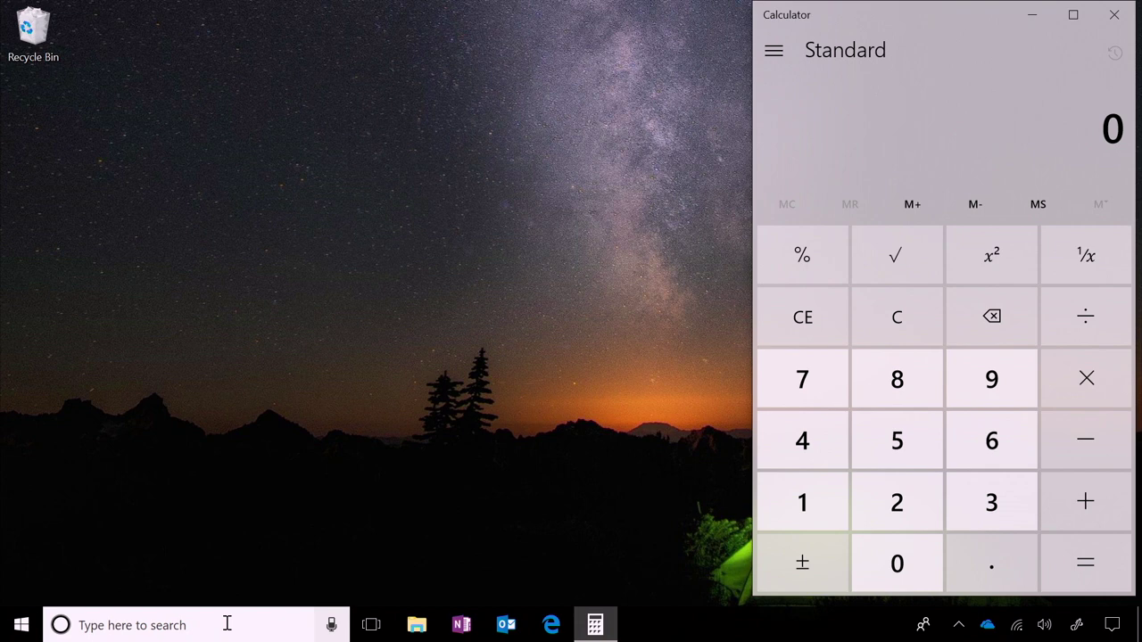
Step: Open BADAPP's file location from Task Manager's startup list and delete the Badapp file
click(227, 624)
text(msconifg)
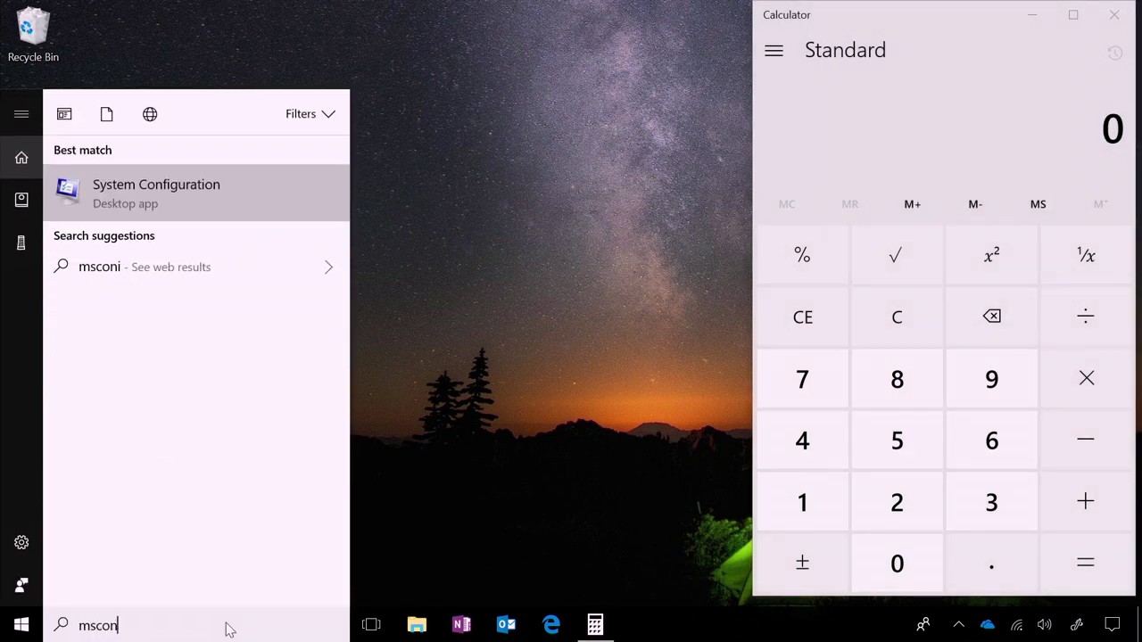
key(Return)
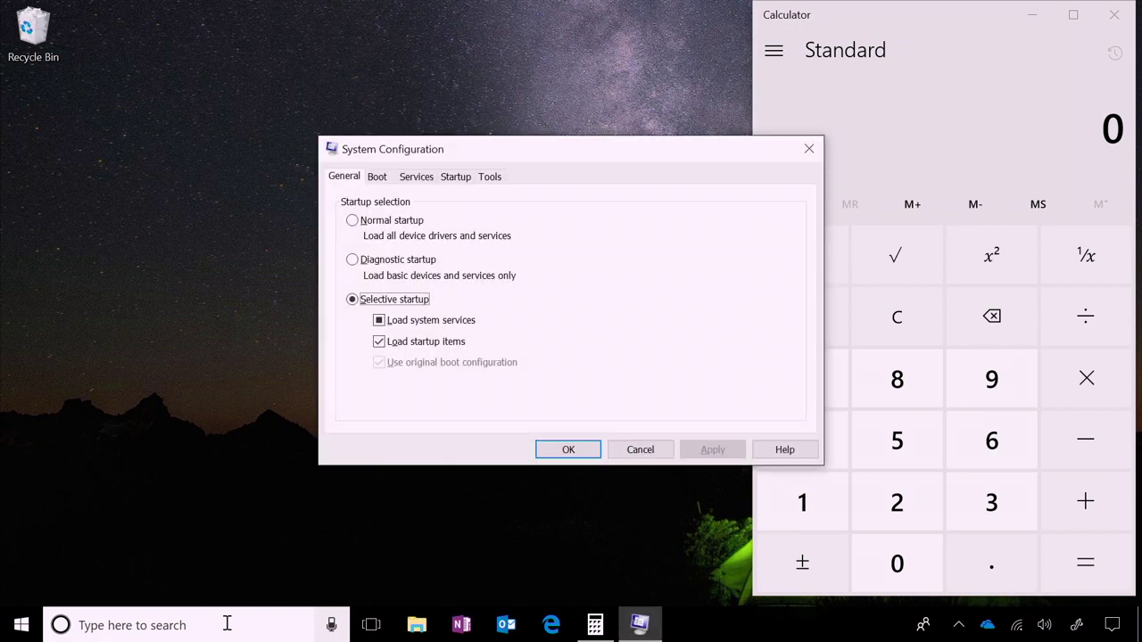
click(457, 176)
click(556, 225)
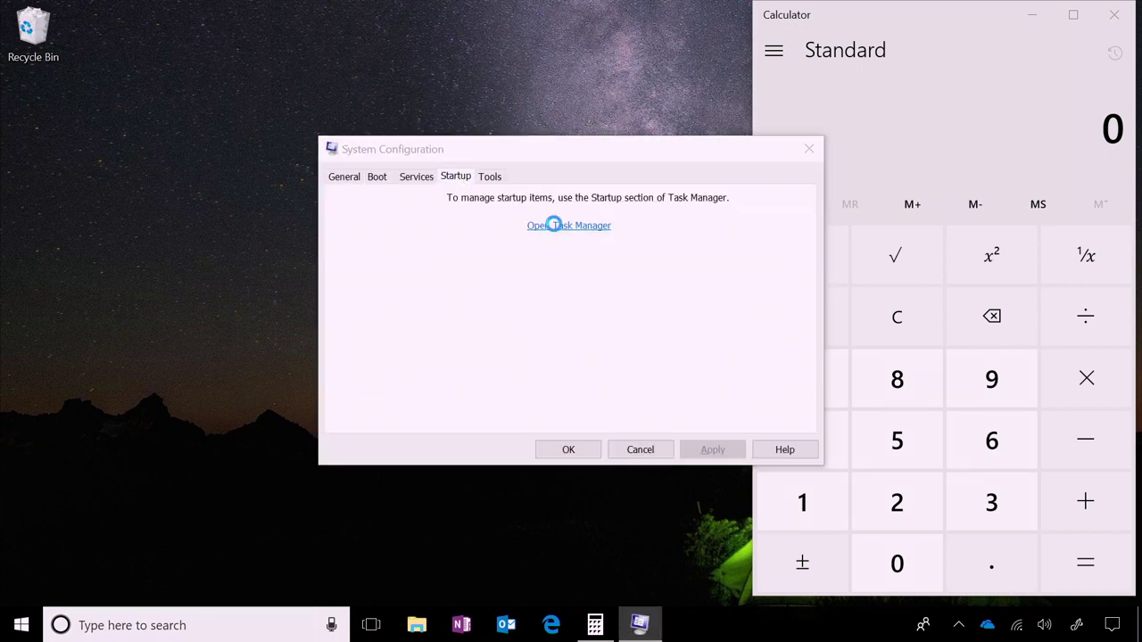
right_click(495, 276)
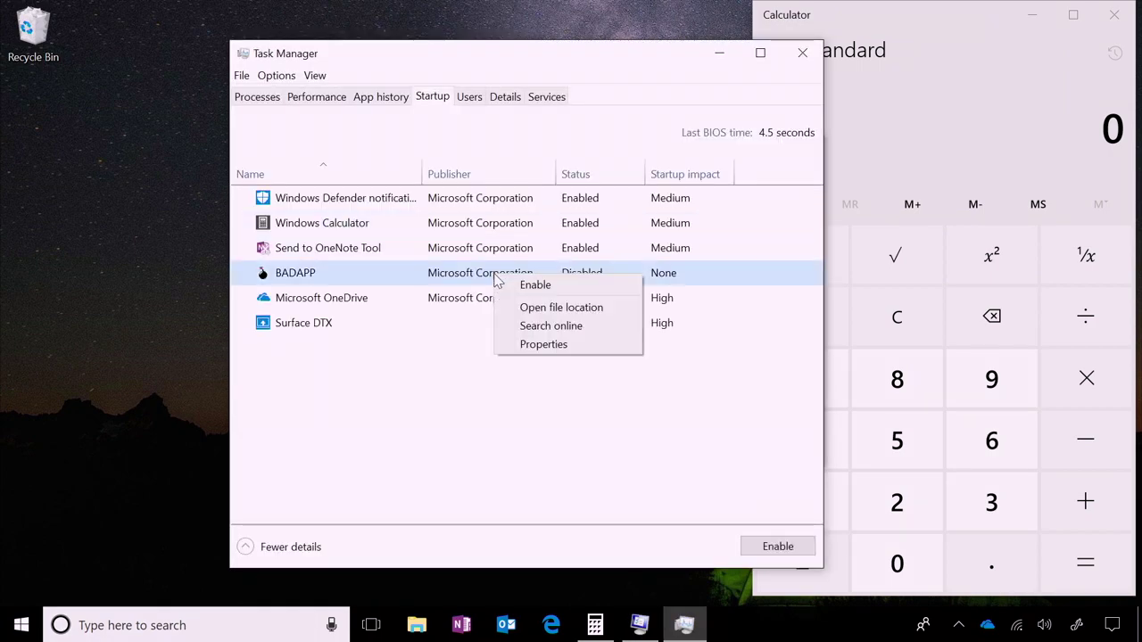
click(545, 308)
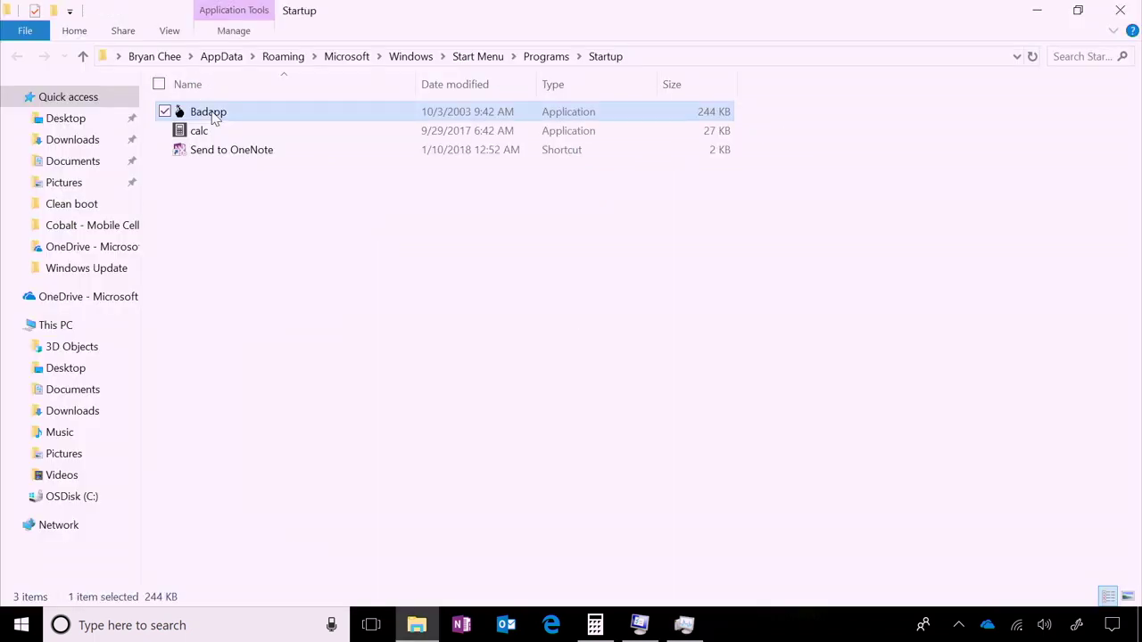
key(Delete)
key(alt+F4)
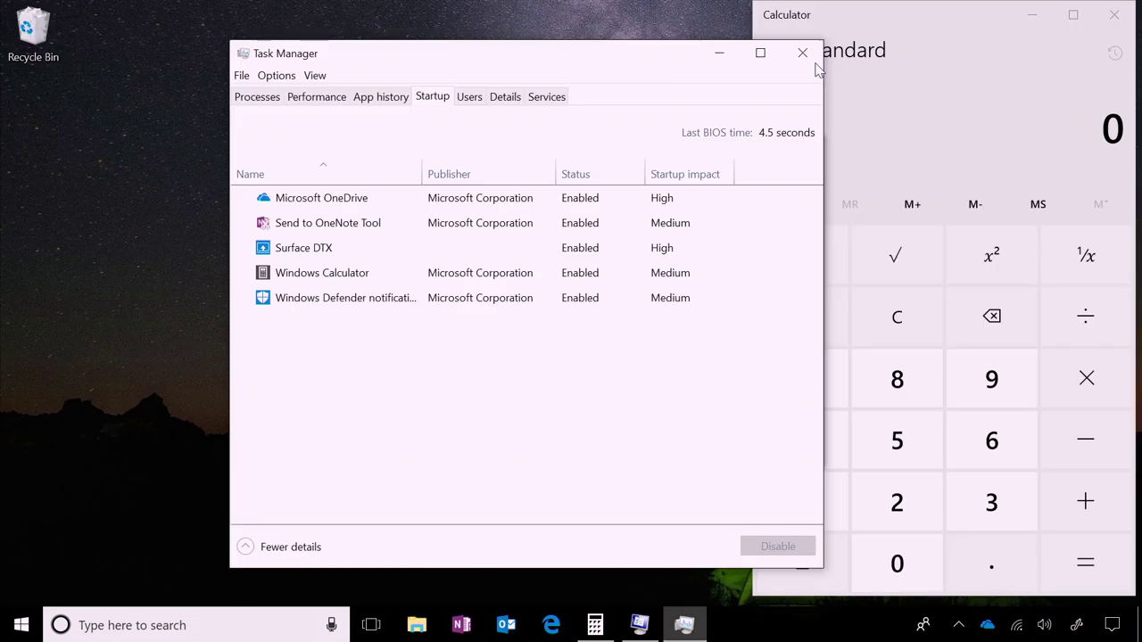
Step: Close Task Manager and System Configuration, then restart from the Start menu
click(803, 54)
click(811, 147)
click(21, 625)
click(22, 586)
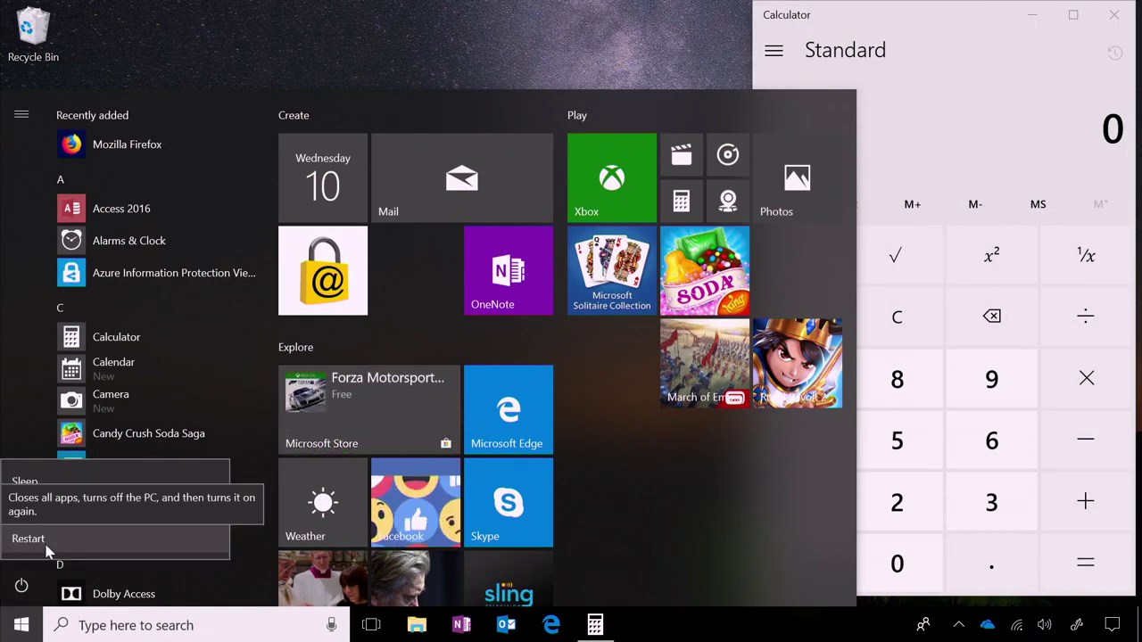
click(46, 543)
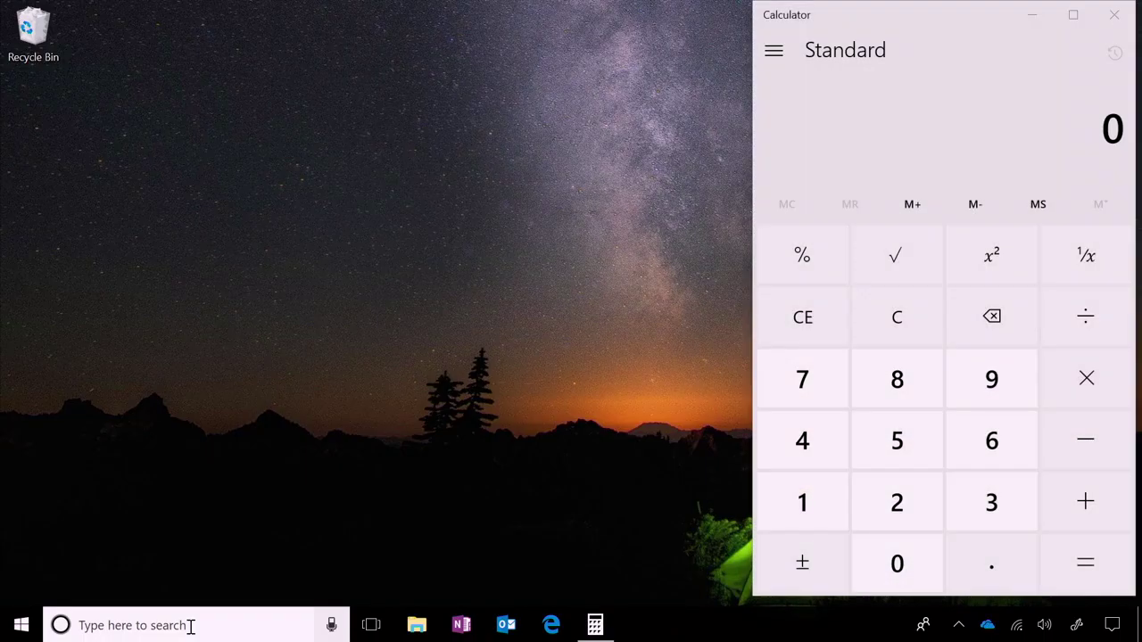
Step: Check Task Manager's startup apps list to confirm BADAPP is no longer there
click(455, 178)
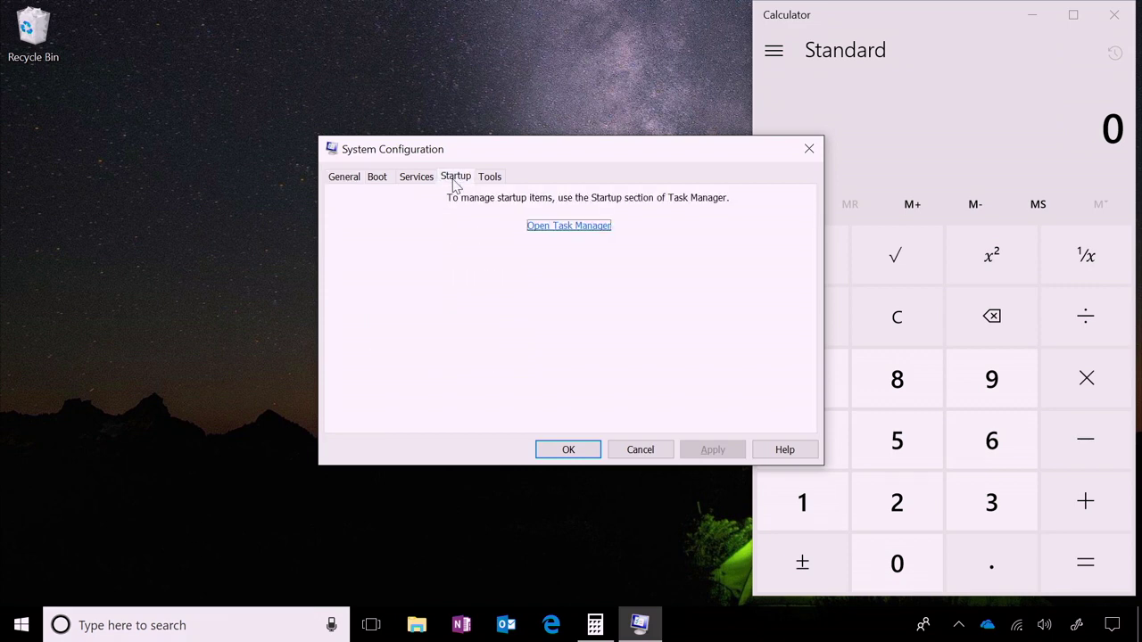
click(595, 229)
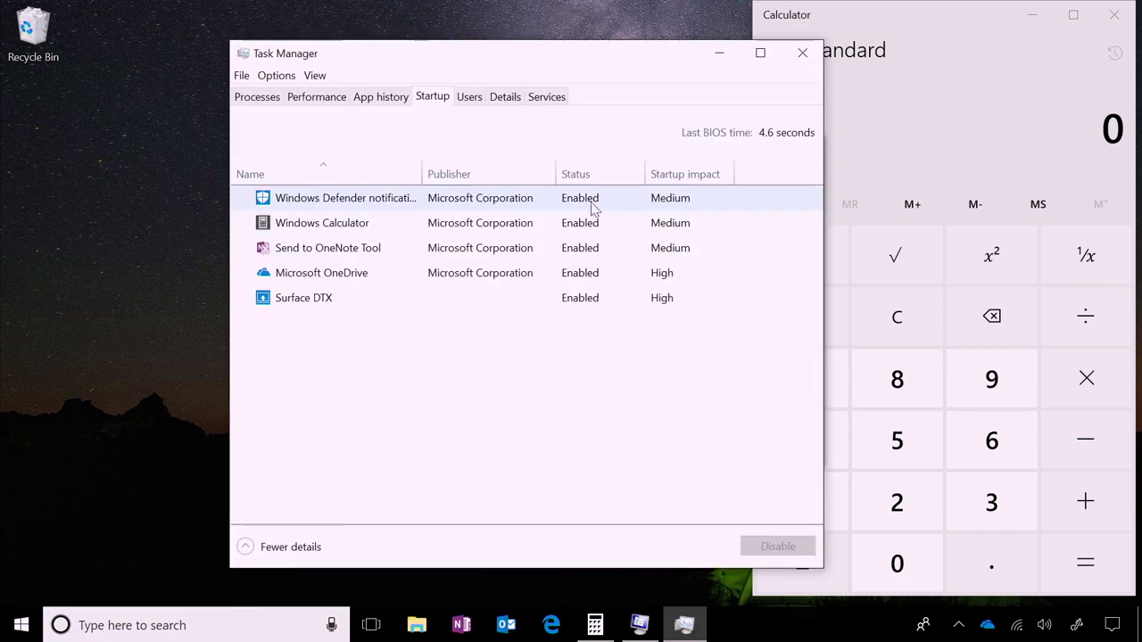
click(803, 54)
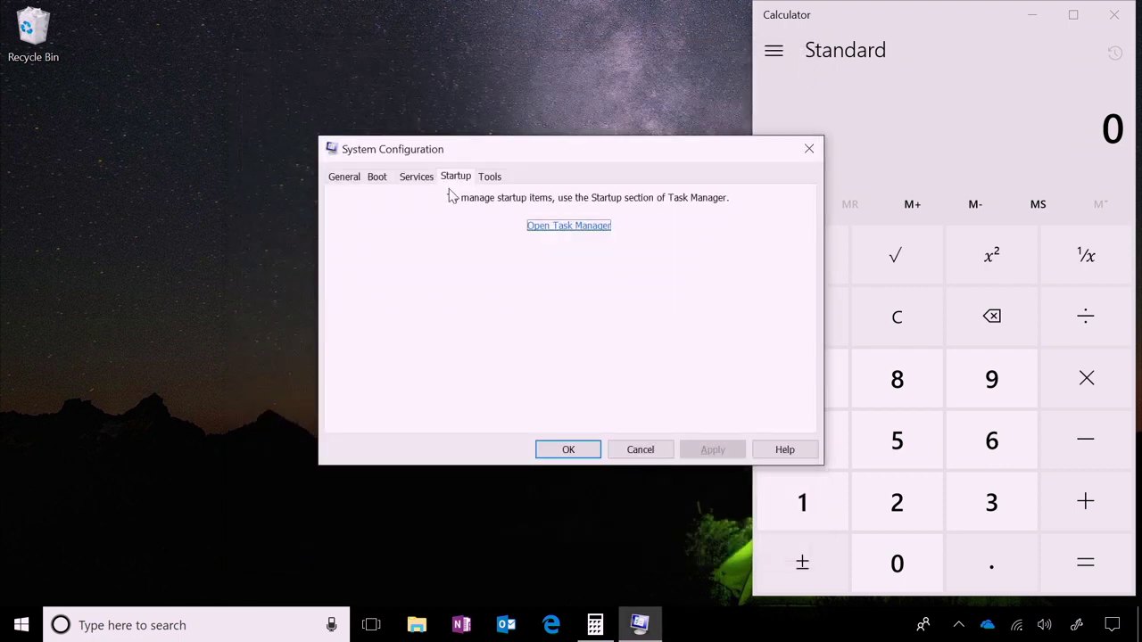
Step: Enable all services in System Configuration, apply with OK, and restart the computer
click(417, 178)
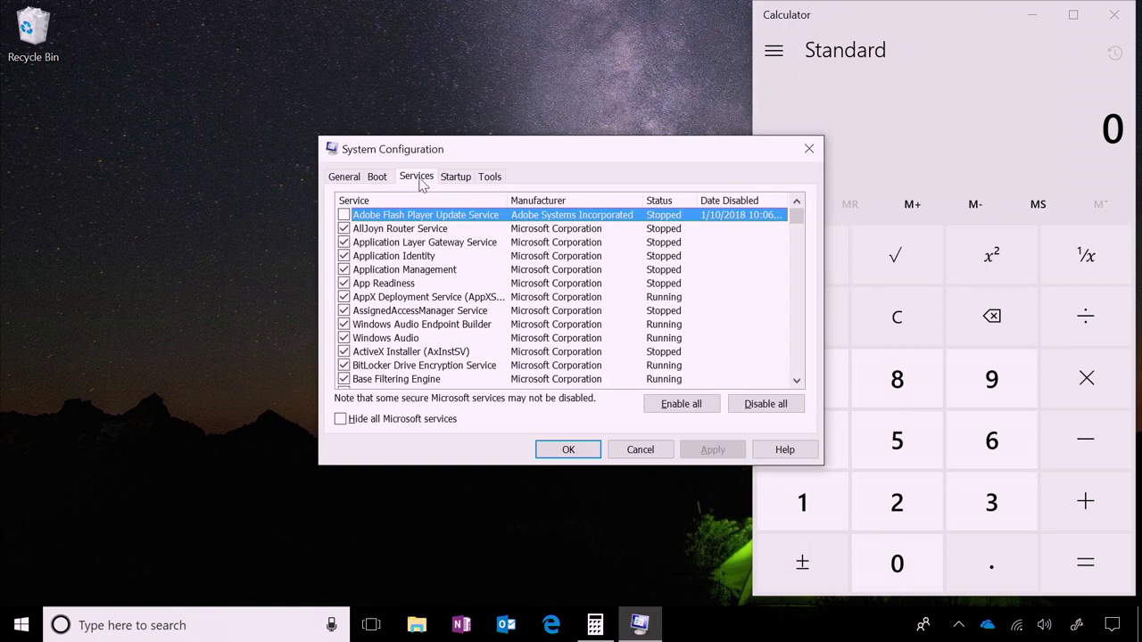
click(676, 406)
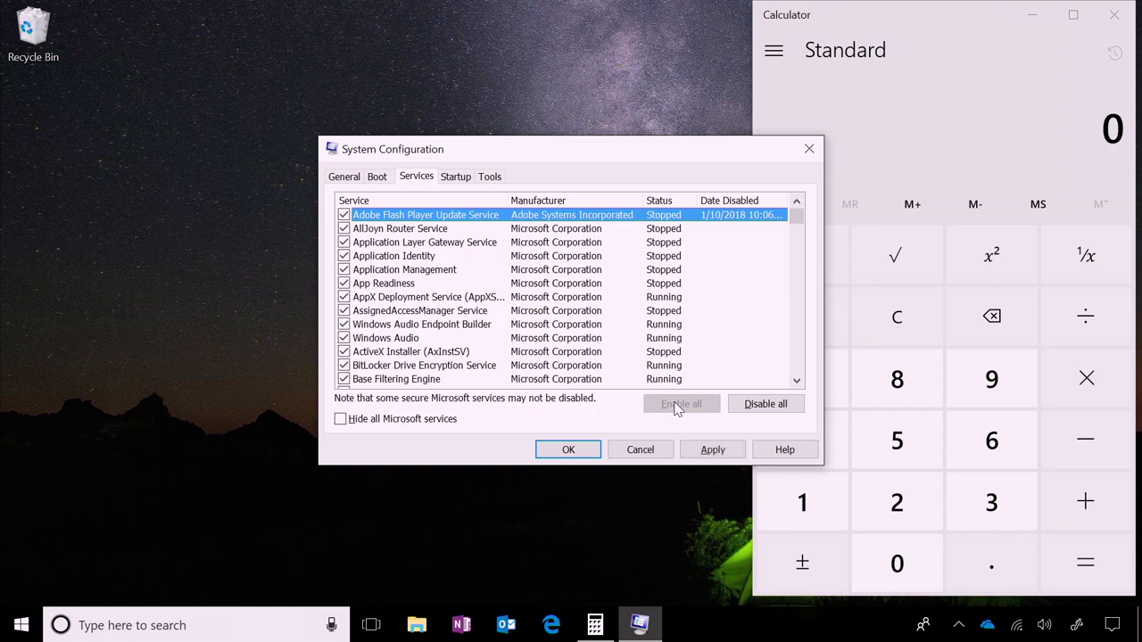
click(707, 451)
click(568, 449)
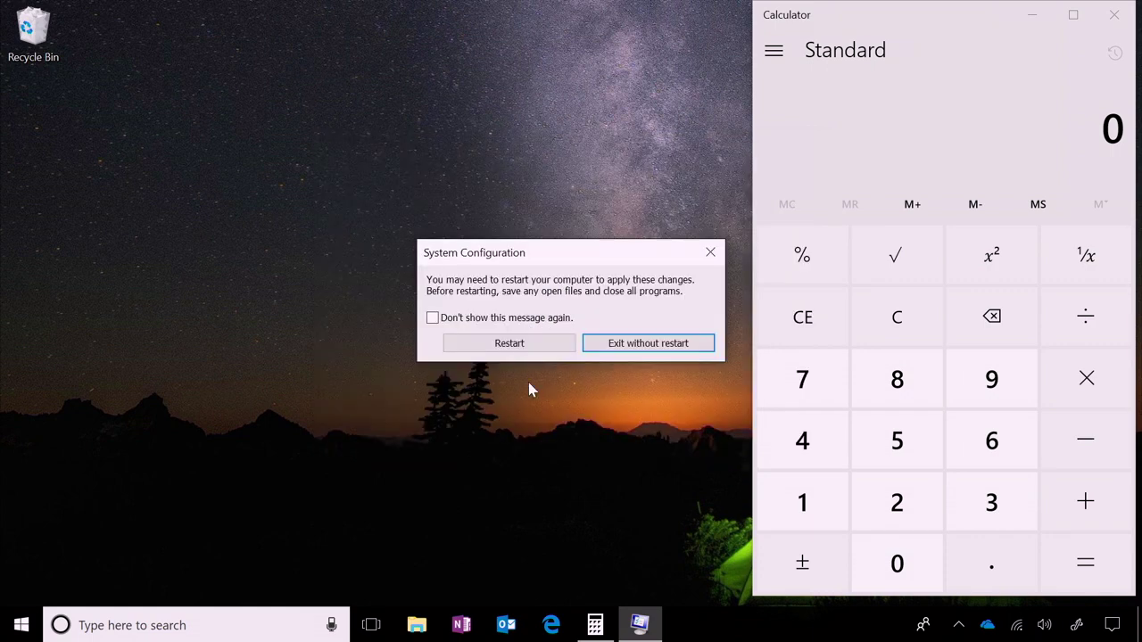
click(505, 342)
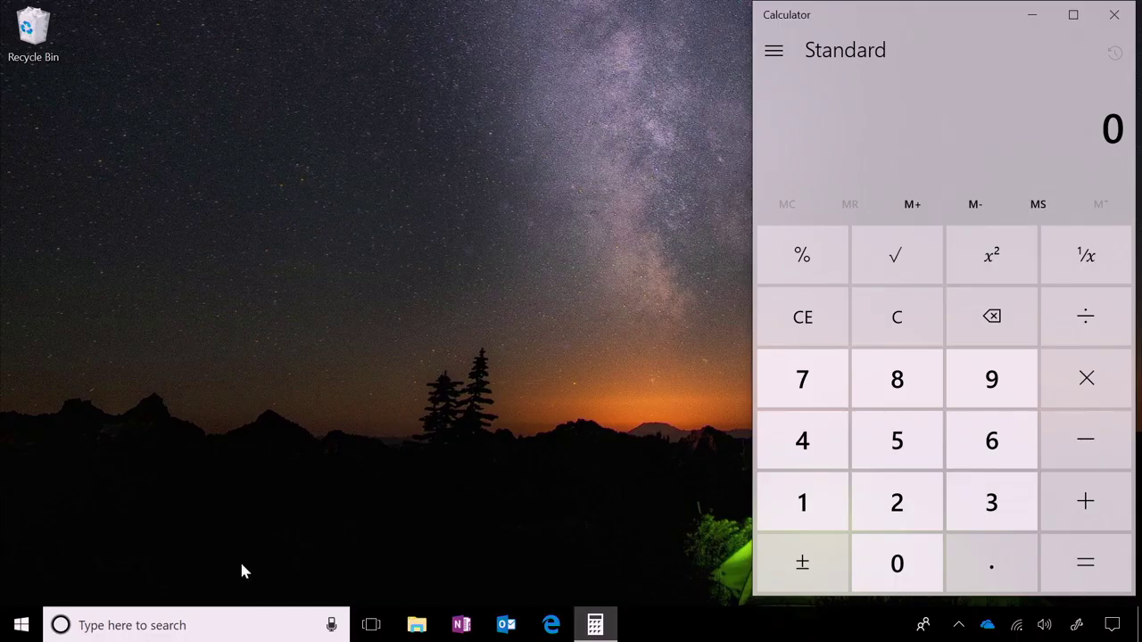
Step: Reopen System Configuration via msconfig and review the startup apps in Task Manager
click(173, 627)
text(m)
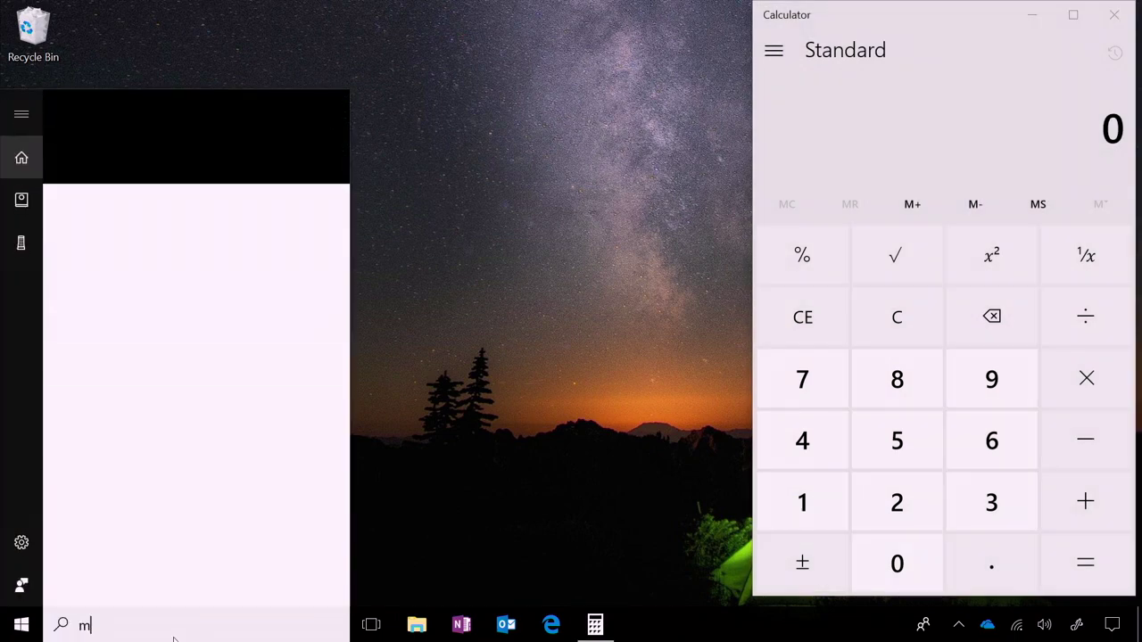
text(sconfig)
key(Return)
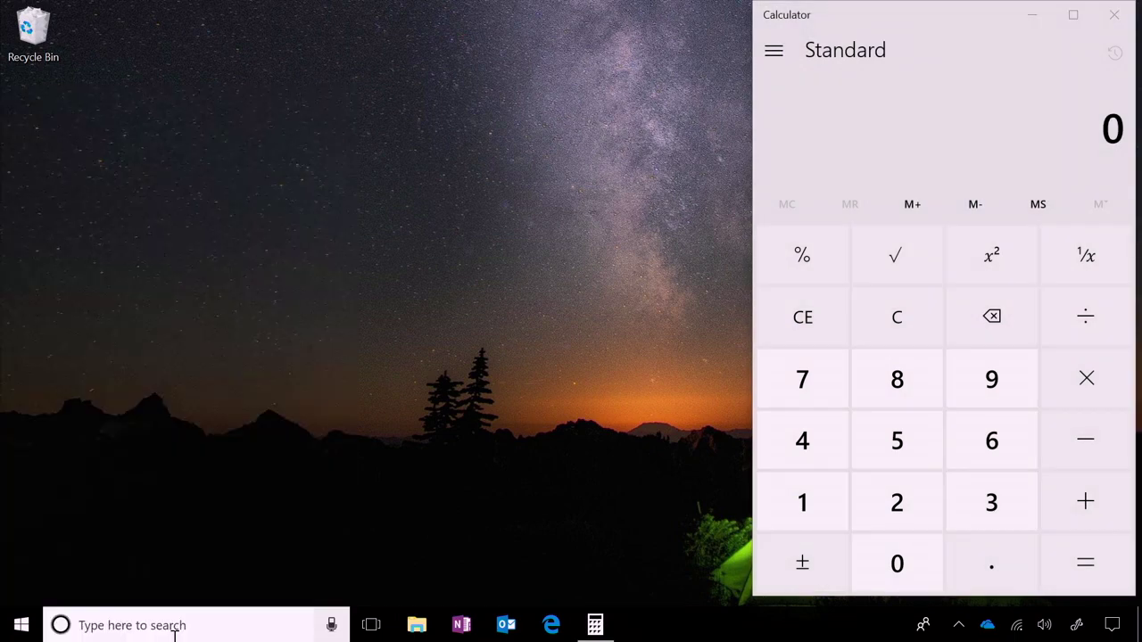
click(454, 176)
click(556, 237)
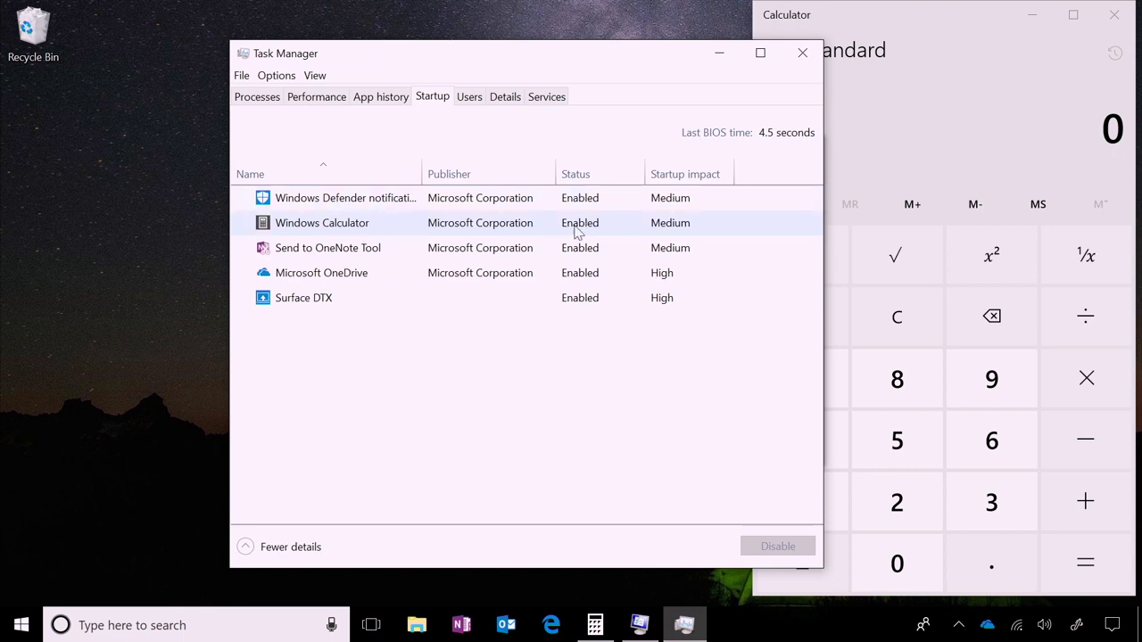
click(802, 52)
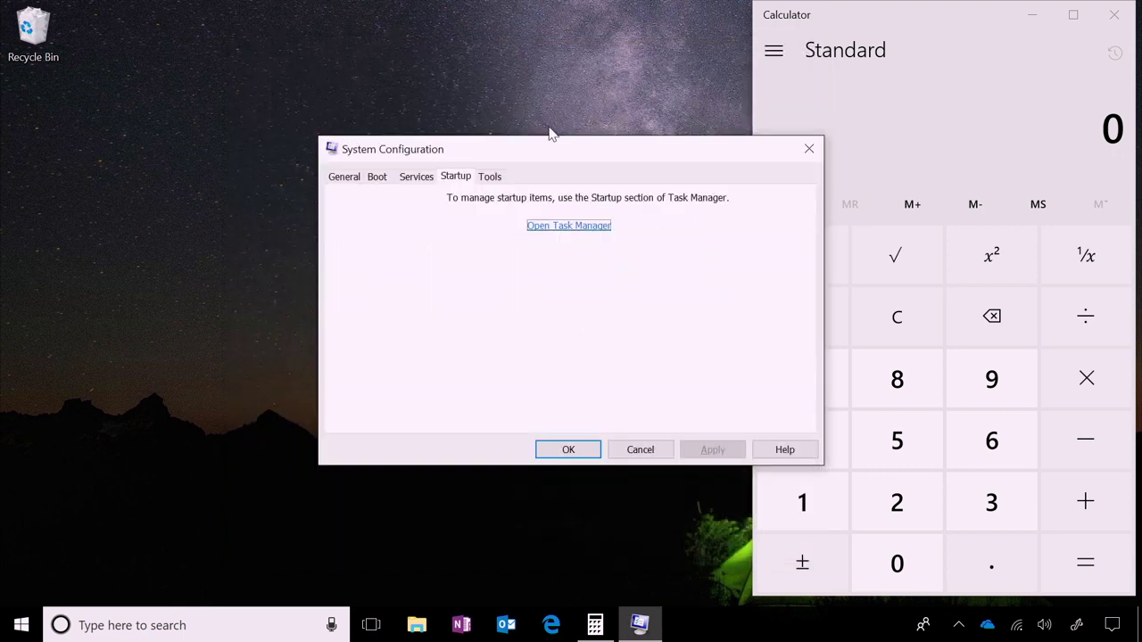
Step: Hide Microsoft services, re-enable Adobe Flash Player Update and both Intel Content Protection services, then apply
click(416, 177)
click(341, 419)
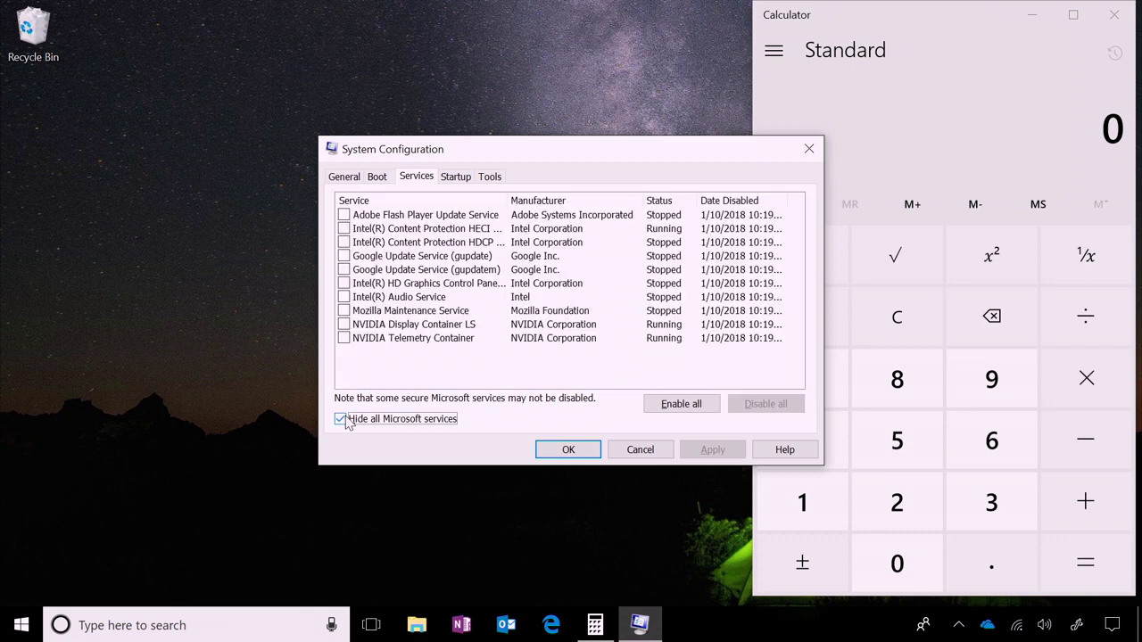
click(344, 215)
click(344, 228)
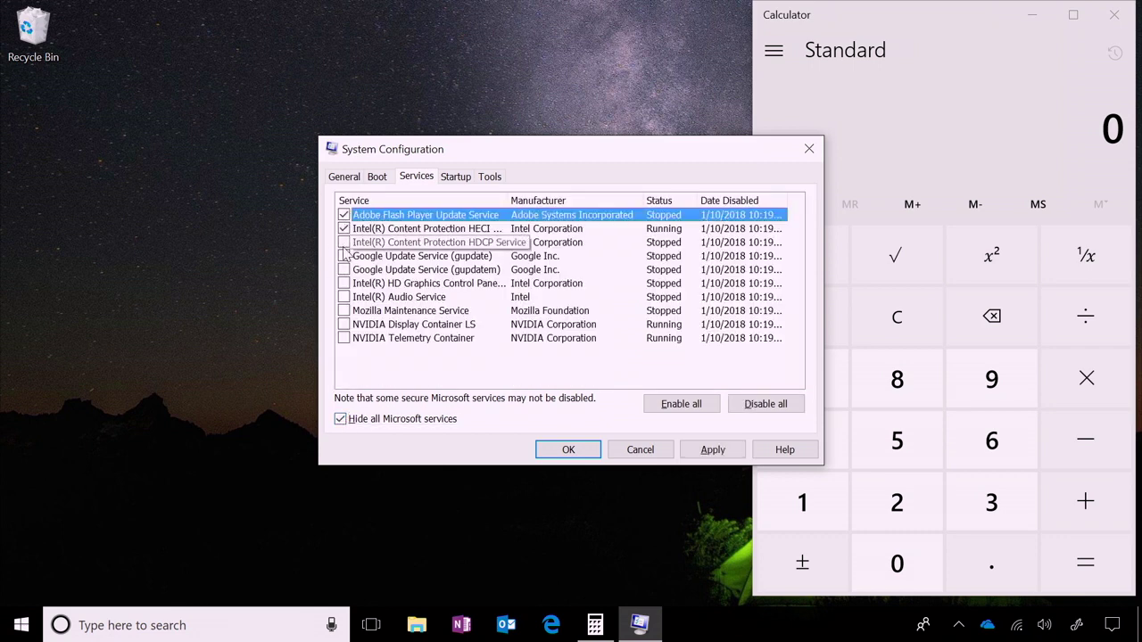
click(343, 242)
click(711, 450)
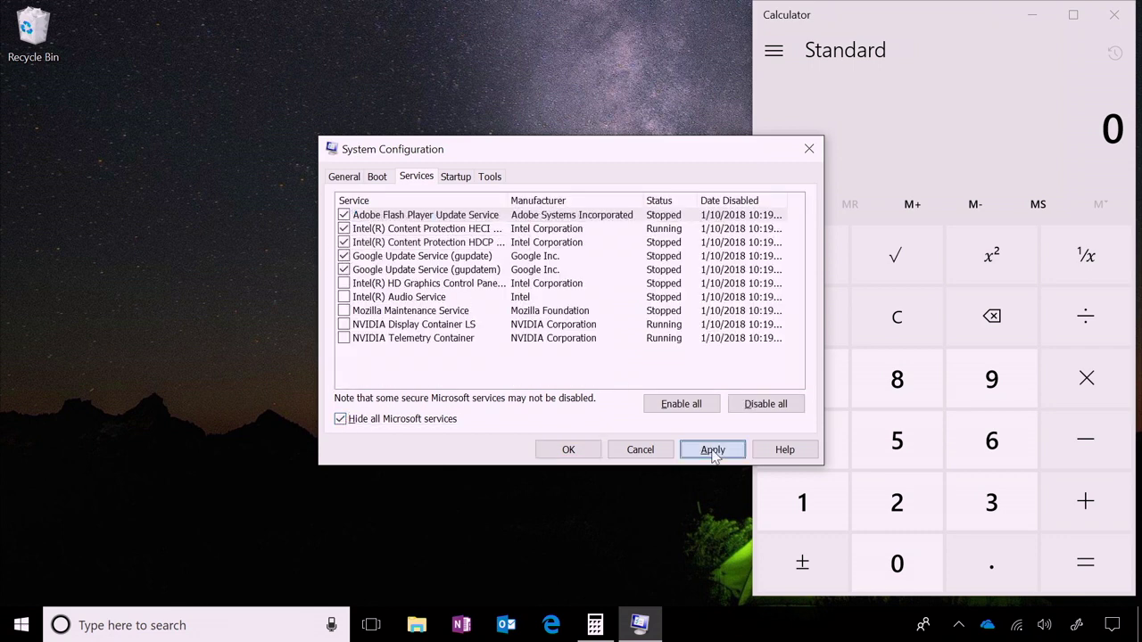
click(568, 450)
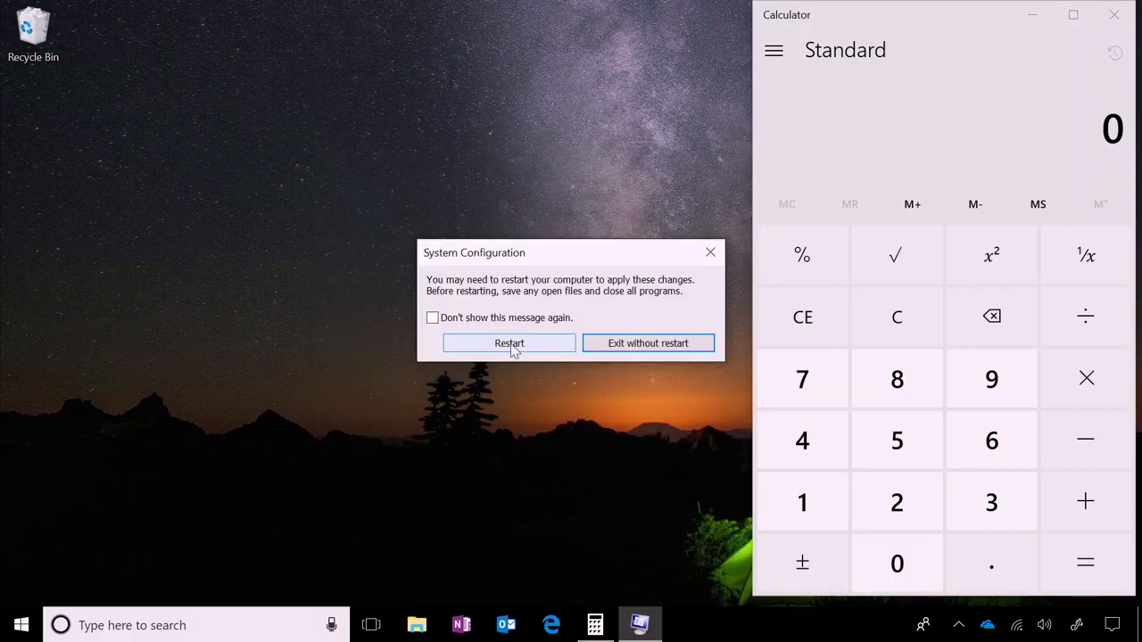